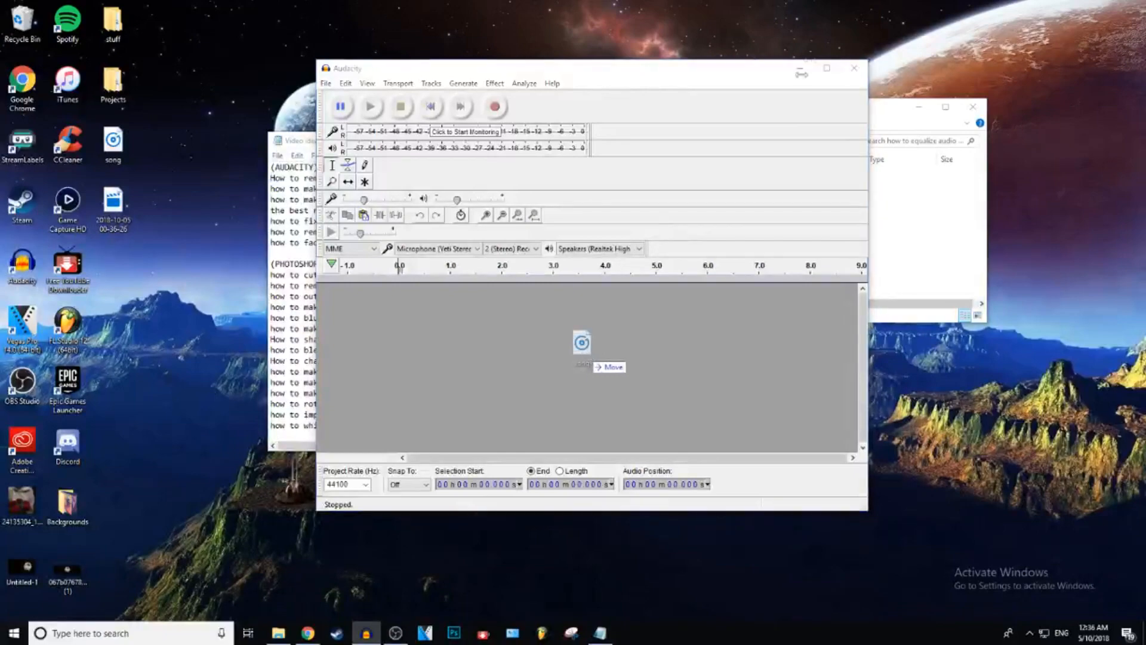
Step: Maximize the project window and zoom in on the imported song's waveform
{"action": "left_click", "coordinate": [832, 71]}
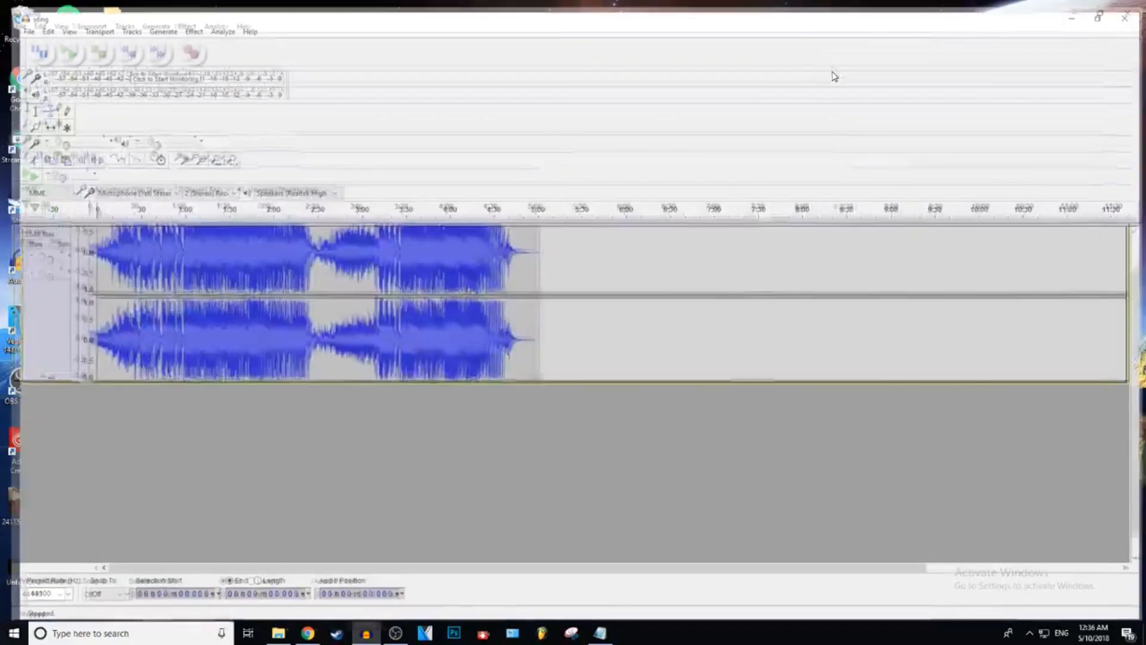
{"action": "left_click", "coordinate": [16, 118]}
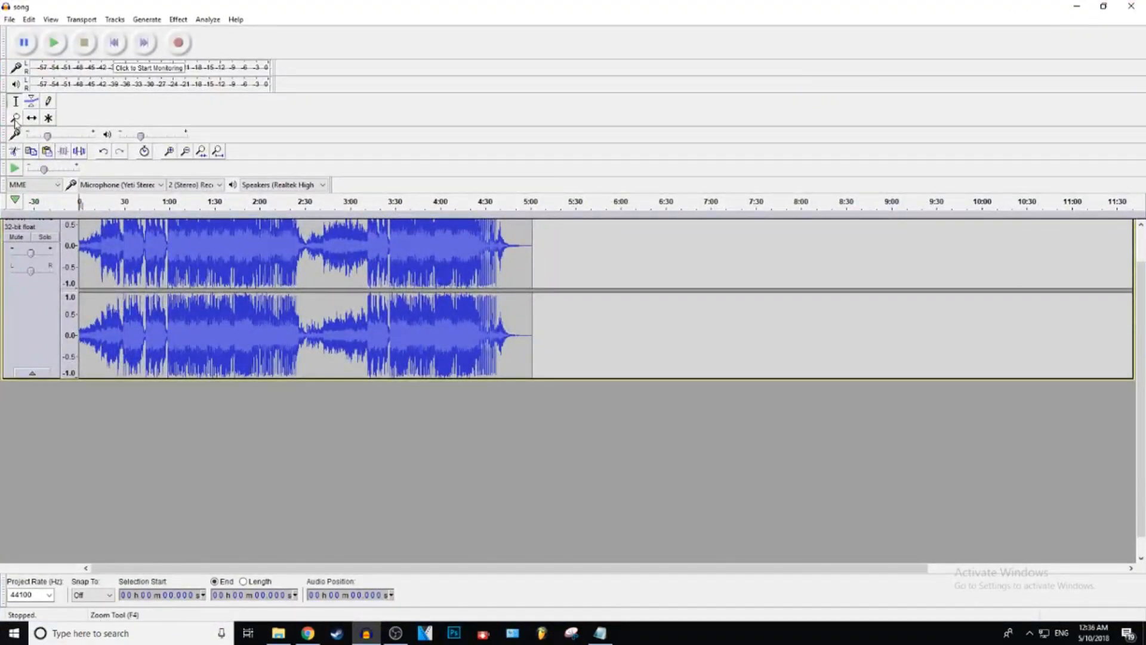
{"action": "left_click", "coordinate": [175, 281]}
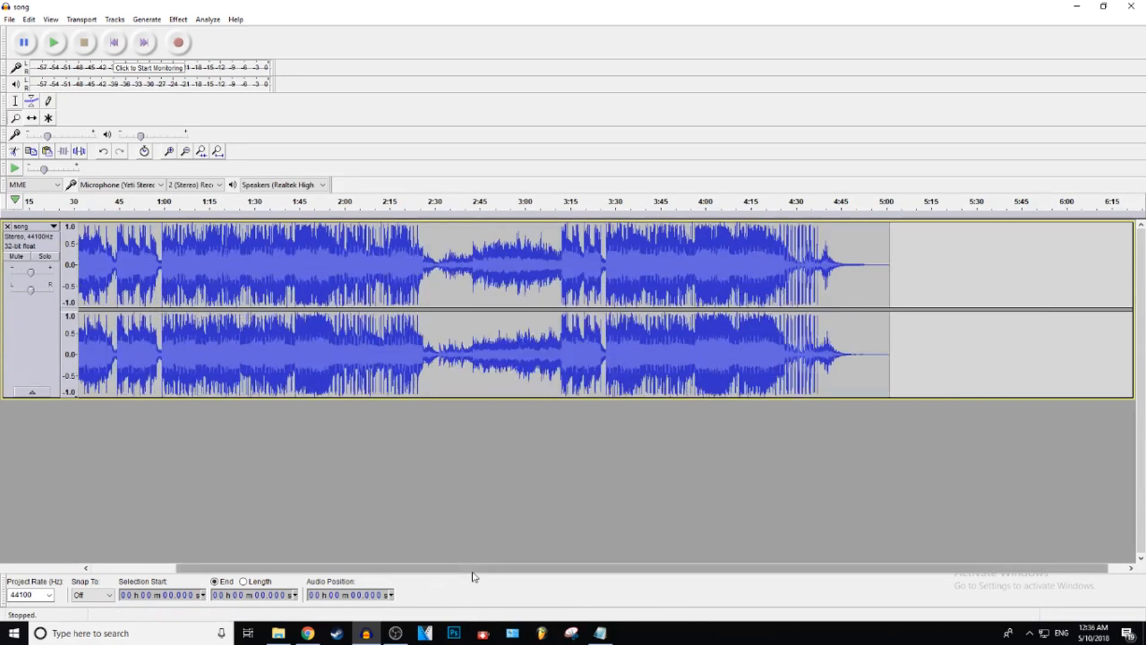
{"action": "left_click_drag", "start_coordinate": [471, 570], "coordinate": [385, 570]}
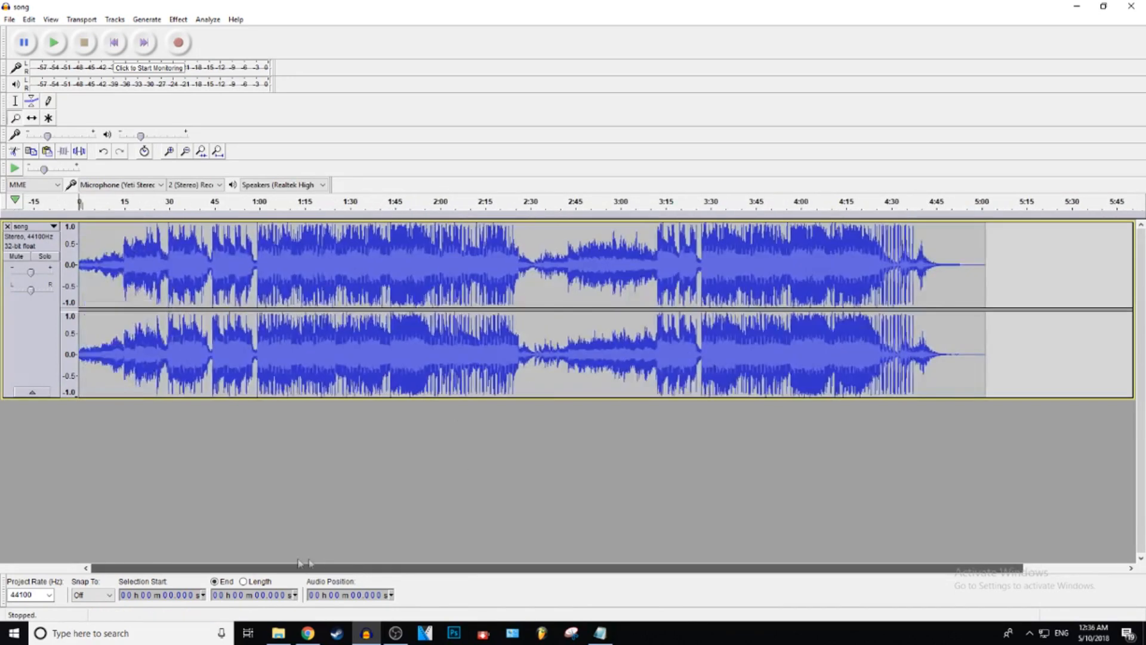
Step: Briefly play the song from about 1:00 and lower the track's gain to about -16 dB
{"action": "left_click", "coordinate": [16, 101]}
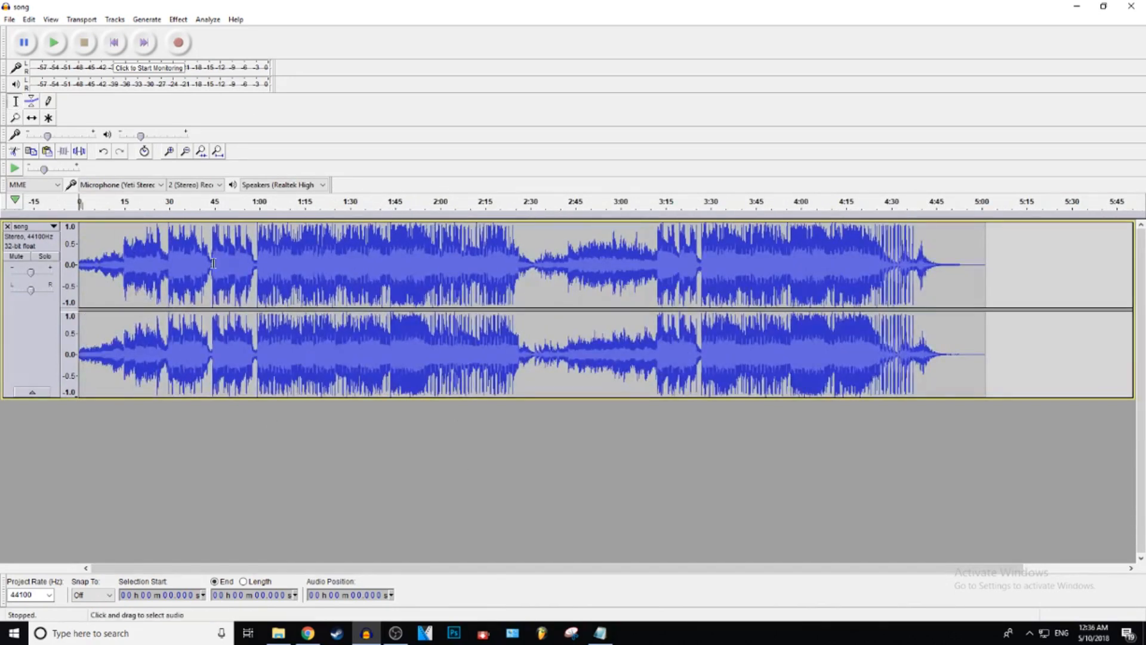
{"action": "left_click", "coordinate": [258, 255]}
{"action": "key", "text": "space"}
{"action": "key", "text": "space"}
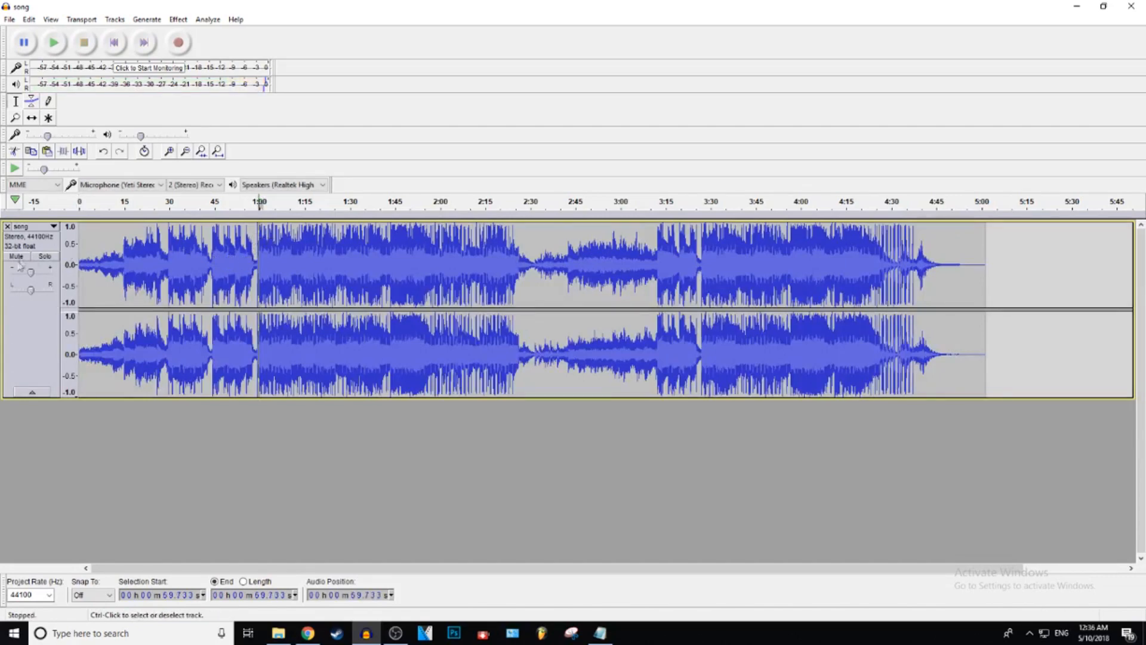
{"action": "left_click_drag", "start_coordinate": [32, 276], "coordinate": [19, 277]}
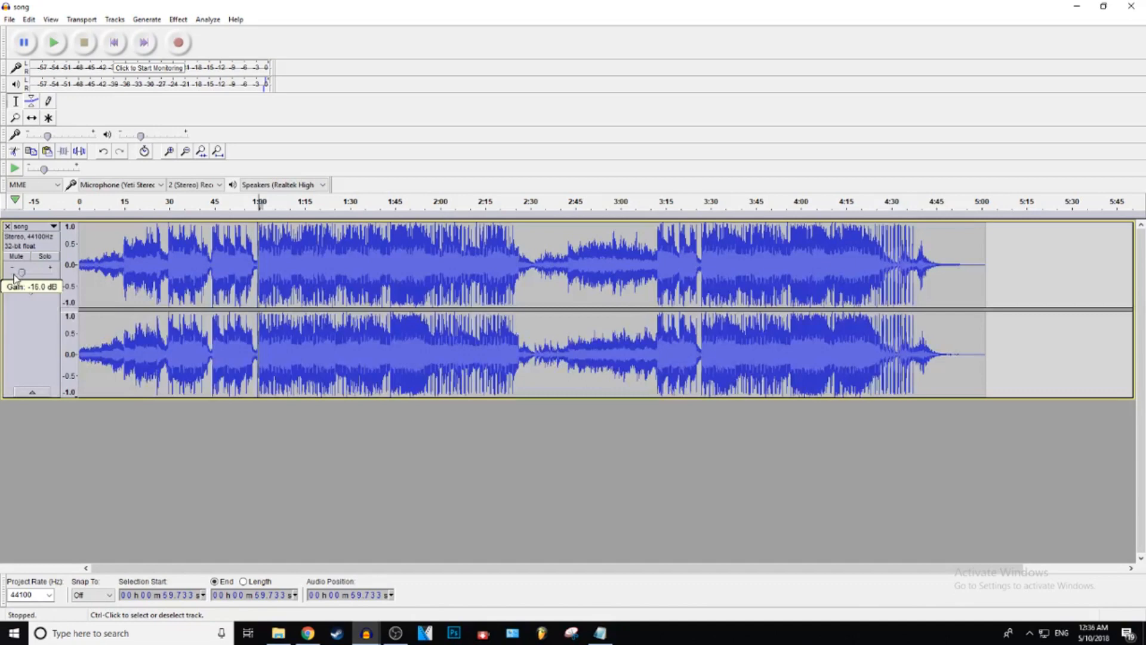
{"action": "left_click", "coordinate": [241, 258]}
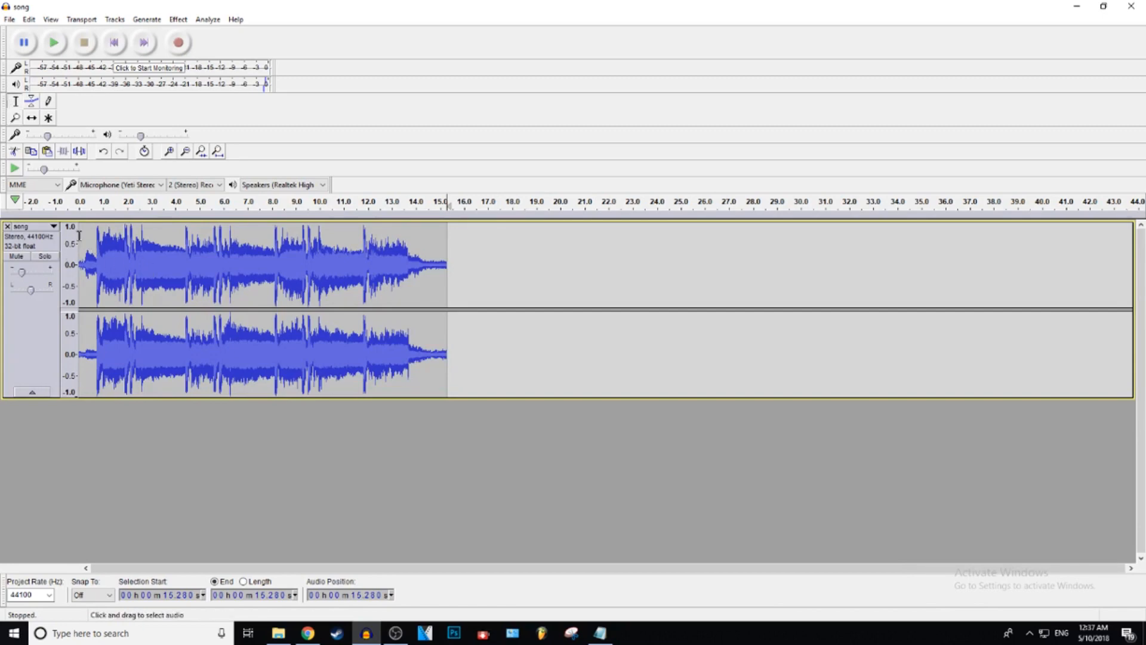
Step: Play the first few seconds of the 15-second clip from its beginning
{"action": "left_click", "coordinate": [80, 246]}
{"action": "key", "text": "space"}
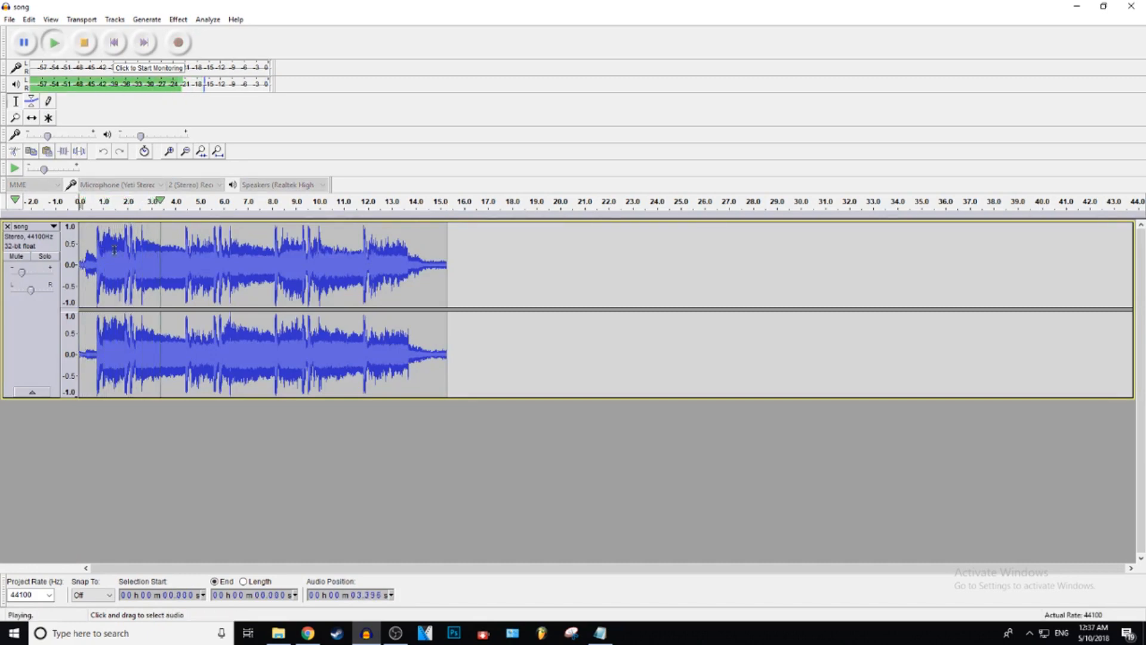
{"action": "key", "text": "space"}
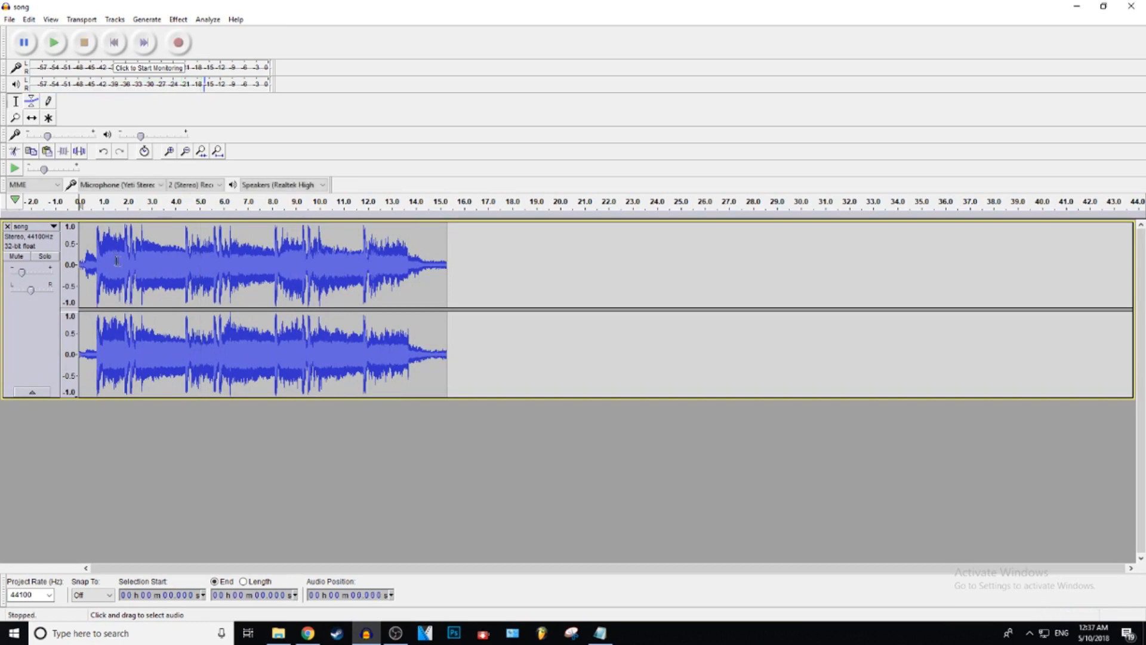
Step: Apply Bass and Treble to the whole clip with bass at 5.0 dB and treble at 2.0 dB
{"action": "left_click", "coordinate": [448, 255]}
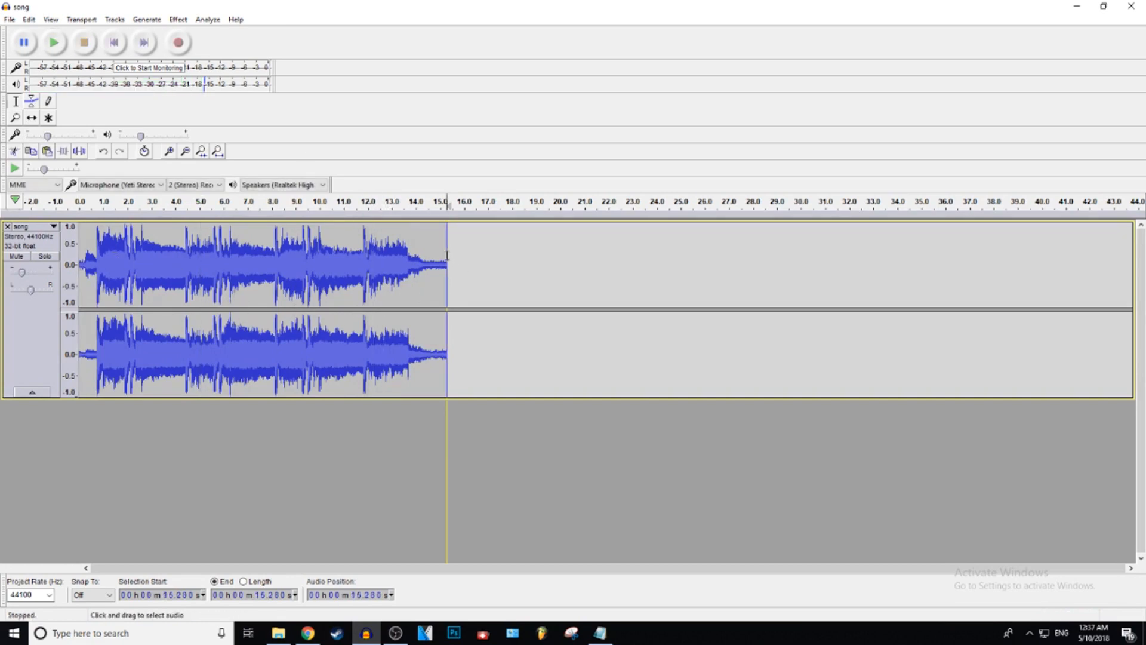
{"action": "double_click", "coordinate": [447, 255]}
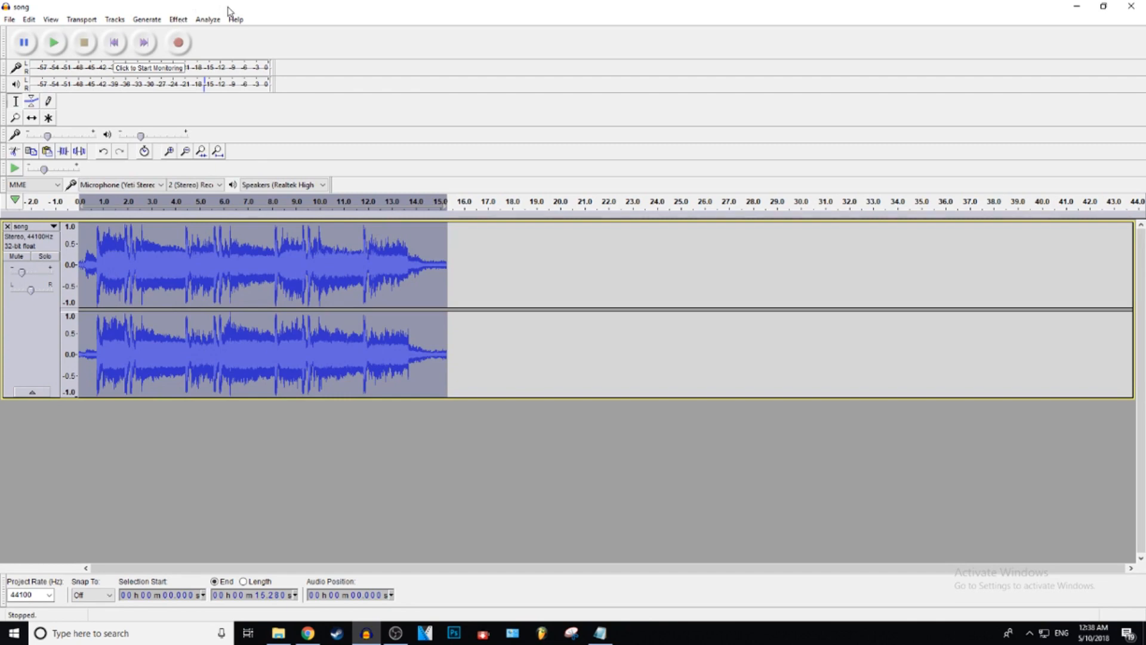
{"action": "left_click", "coordinate": [177, 19]}
{"action": "left_click", "coordinate": [178, 19]}
{"action": "left_click", "coordinate": [175, 19]}
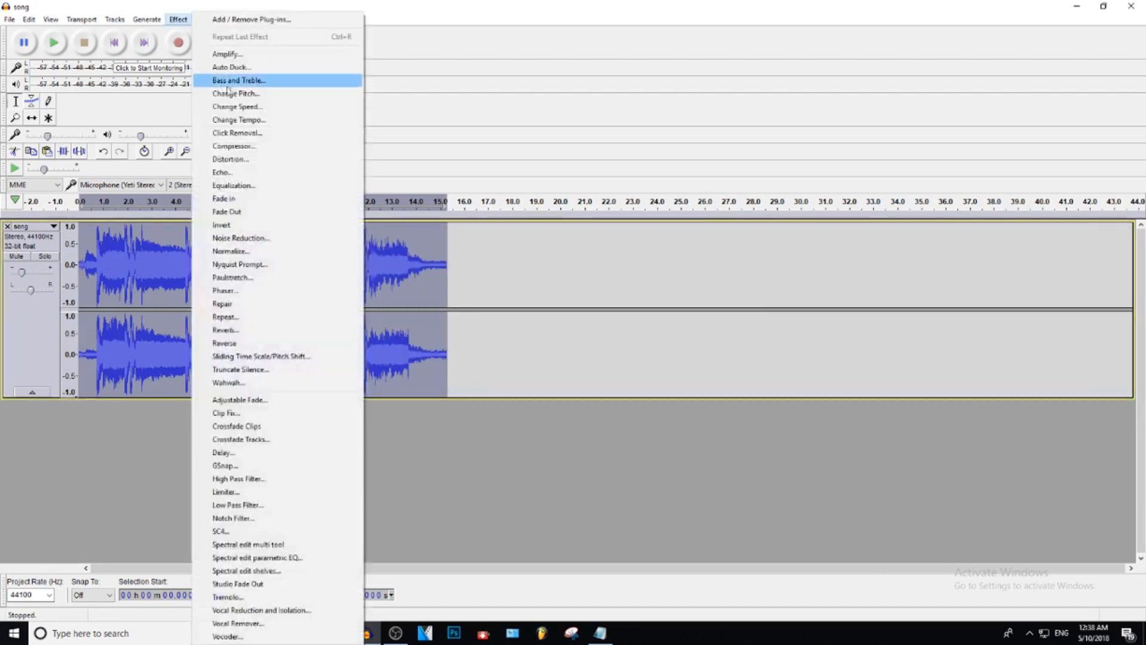
{"action": "left_click", "coordinate": [245, 80]}
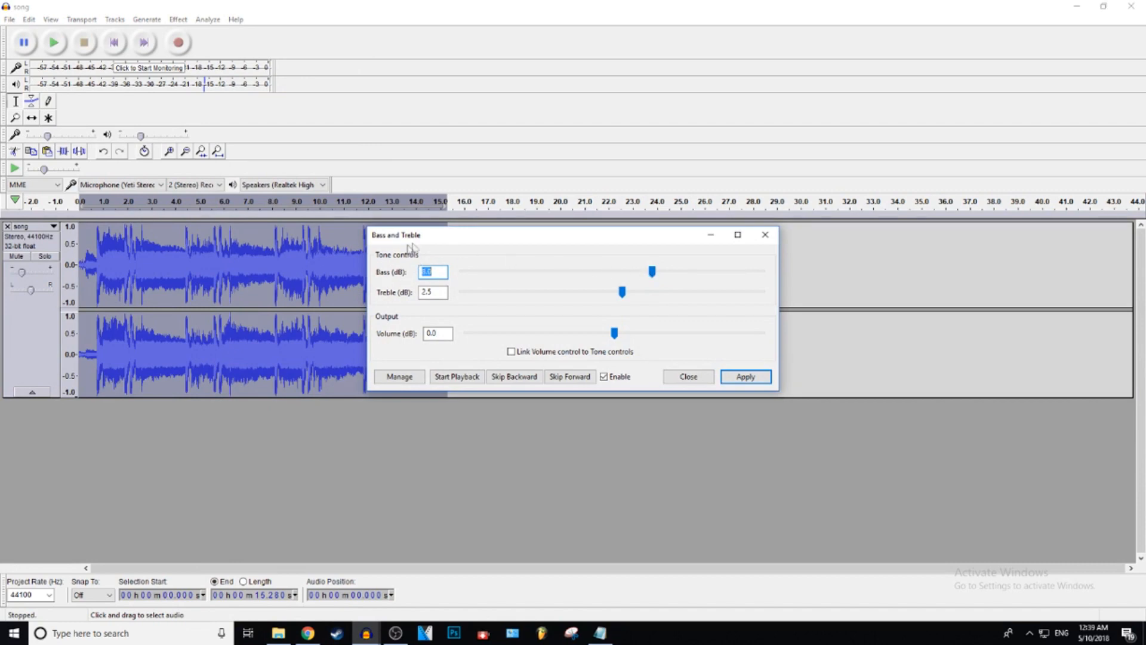
{"action": "type", "text": "0"}
{"action": "key", "text": "Tab"}
{"action": "type", "text": "0"}
{"action": "left_click_drag", "start_coordinate": [615, 293], "coordinate": [624, 296]}
{"action": "left_click", "coordinate": [745, 376]}
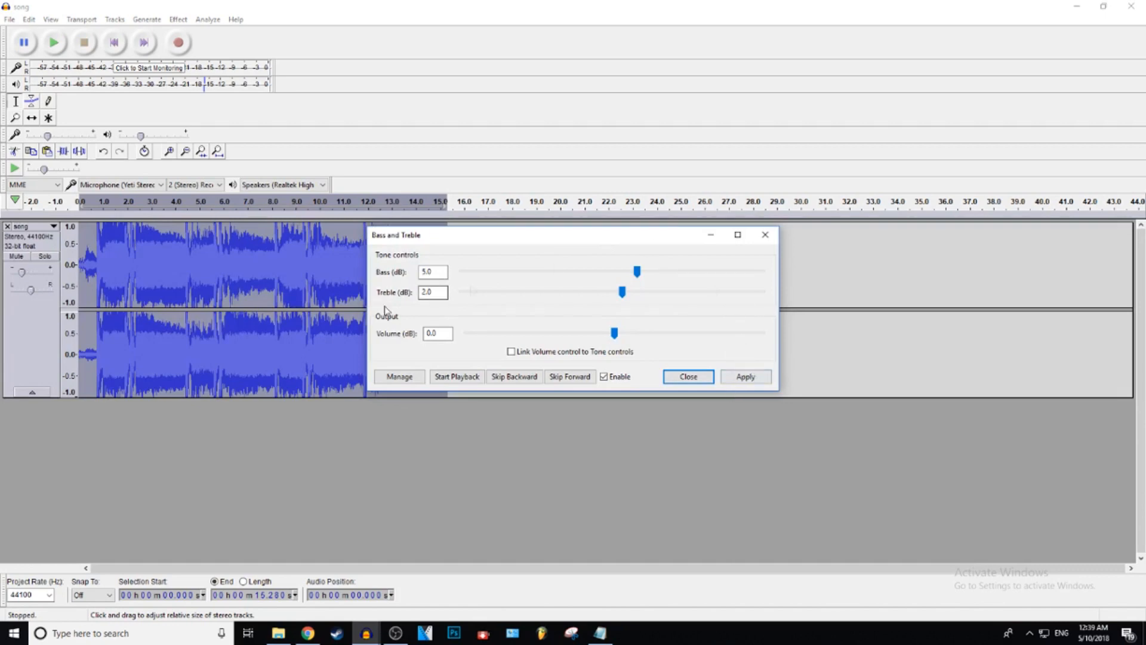
Step: Play the boosted clip from about 0.8 s and close the Bass and Treble effect
{"action": "left_click", "coordinate": [98, 286]}
{"action": "key", "text": "space"}
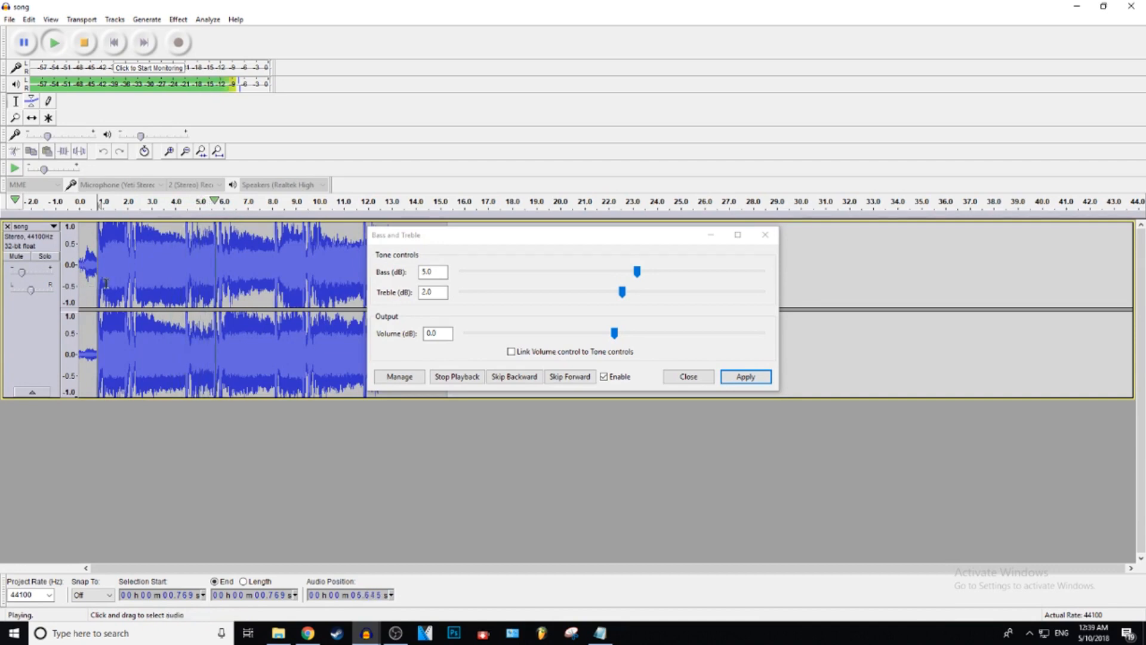
{"action": "key", "text": "space"}
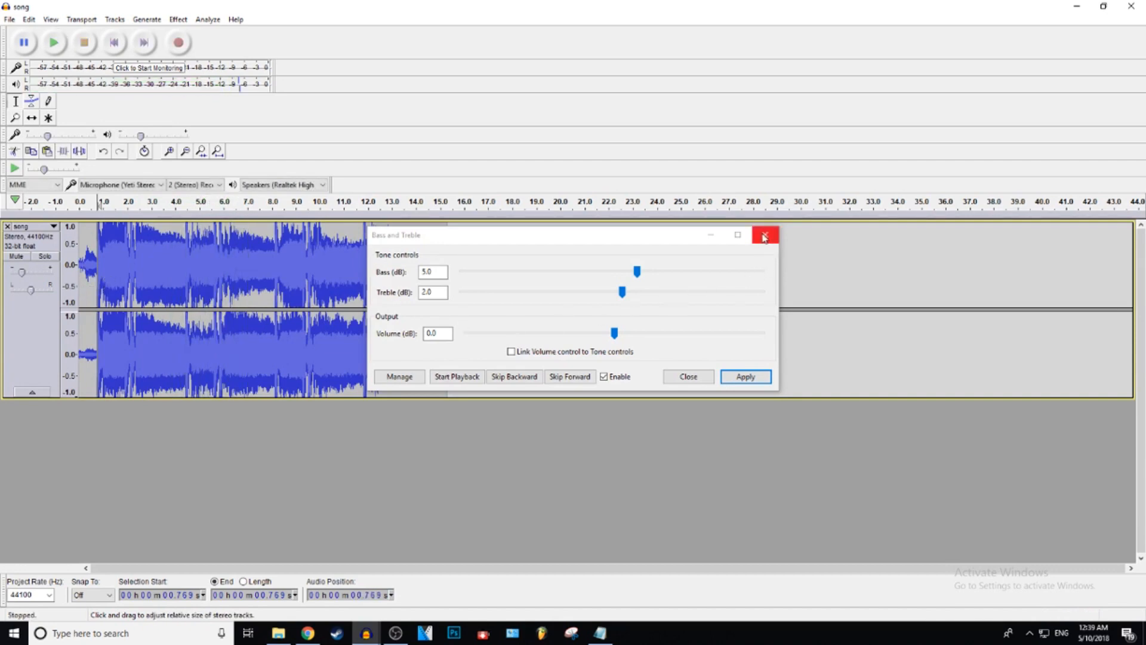
{"action": "left_click", "coordinate": [689, 376]}
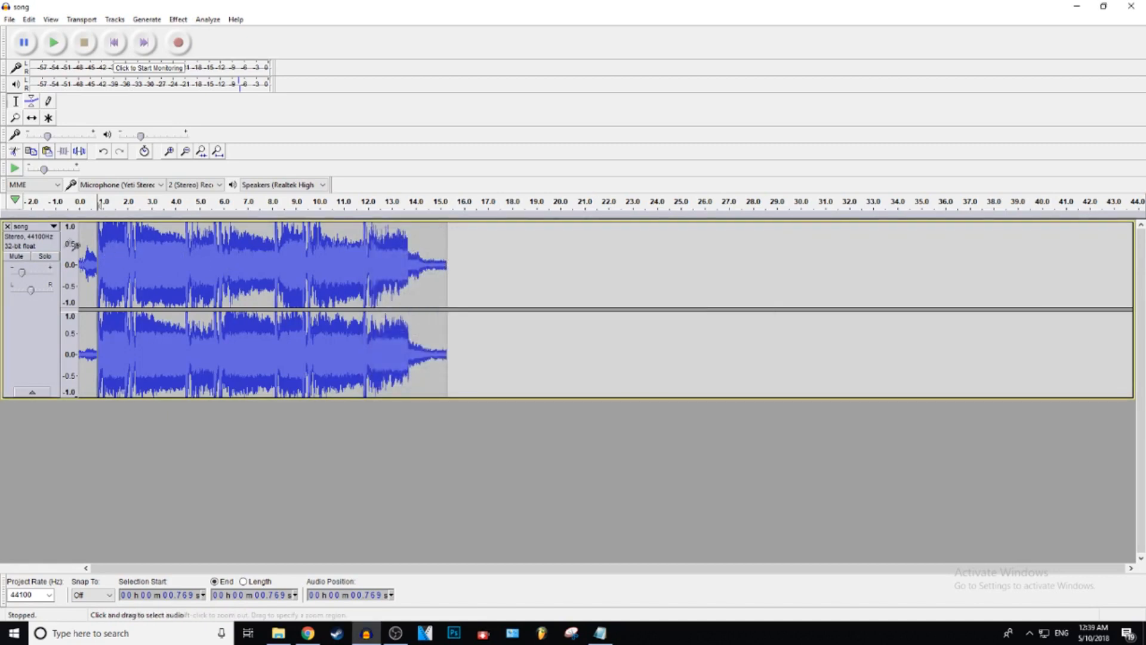
Step: Normalize the whole clip to a maximum amplitude of -1.0 dB with DC offset removal
{"action": "left_click_drag", "start_coordinate": [449, 256], "coordinate": [80, 262]}
{"action": "left_click", "coordinate": [177, 19]}
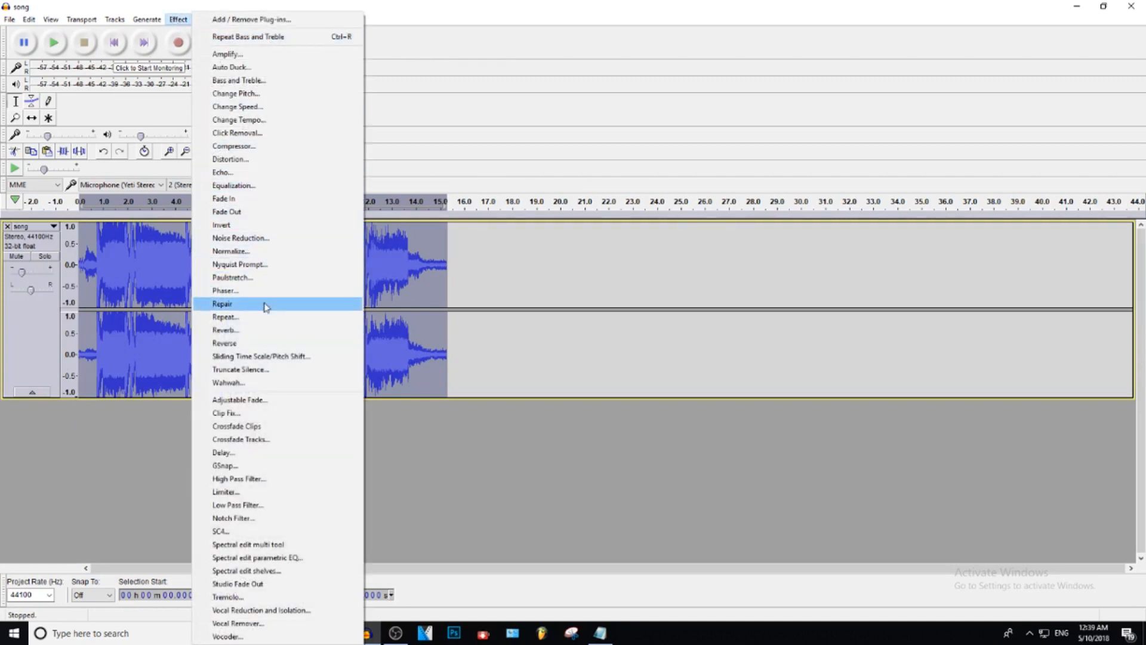
{"action": "left_click", "coordinate": [266, 251]}
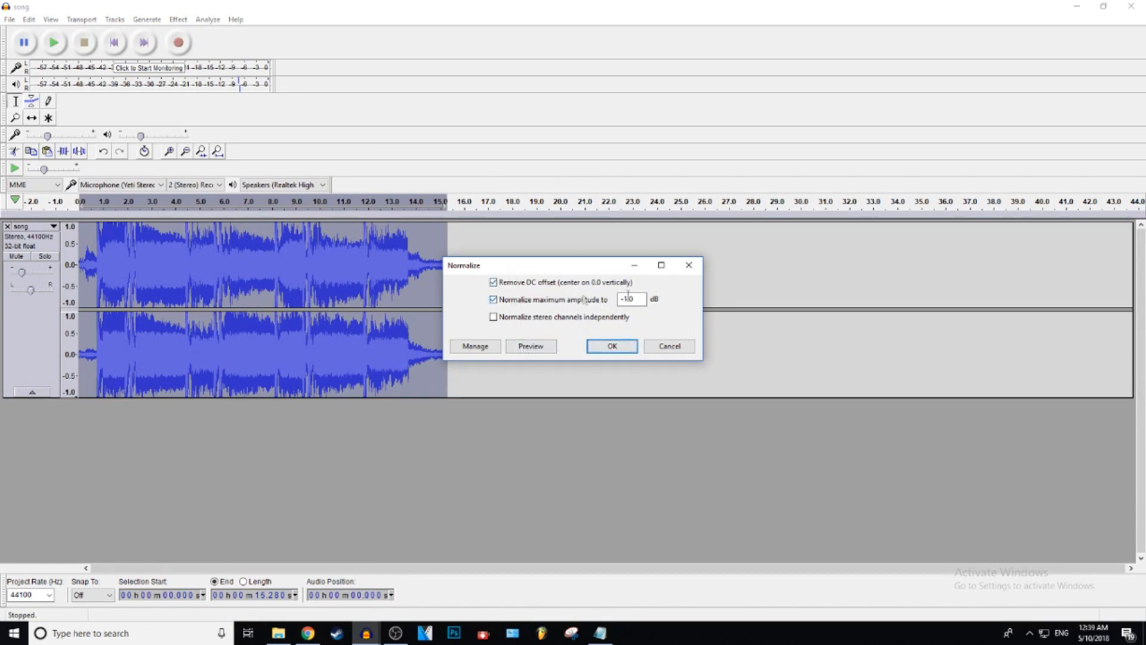
{"action": "left_click", "coordinate": [612, 346]}
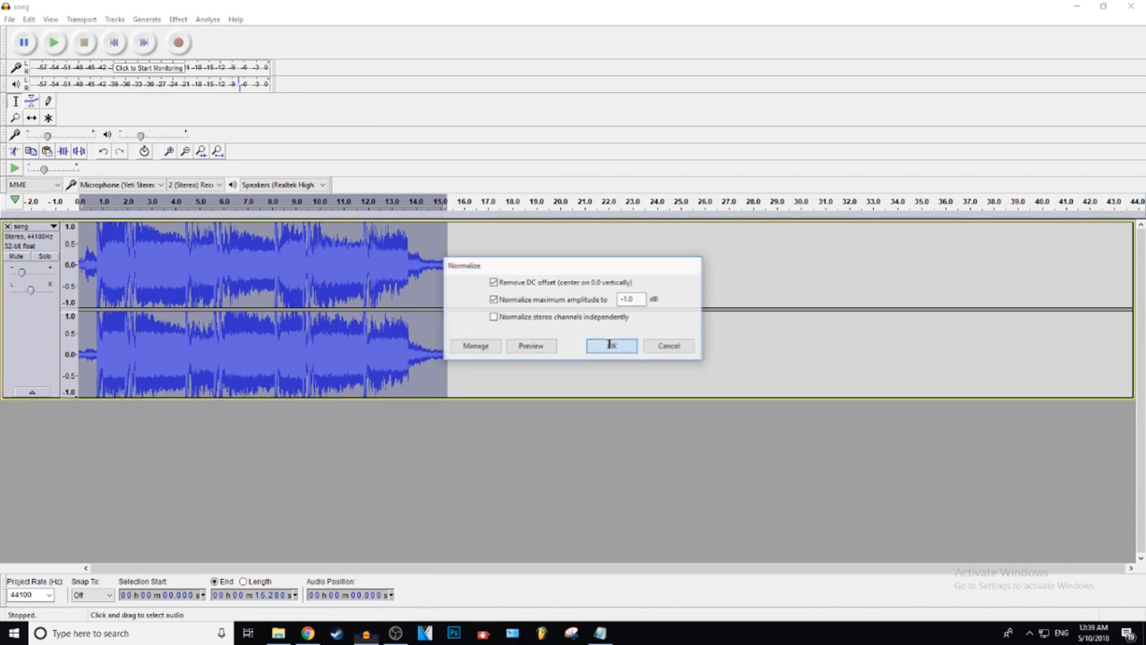
Step: Play the normalized clip from about 0.6 s and raise the track's gain slightly
{"action": "left_click", "coordinate": [93, 259]}
{"action": "key", "text": "space"}
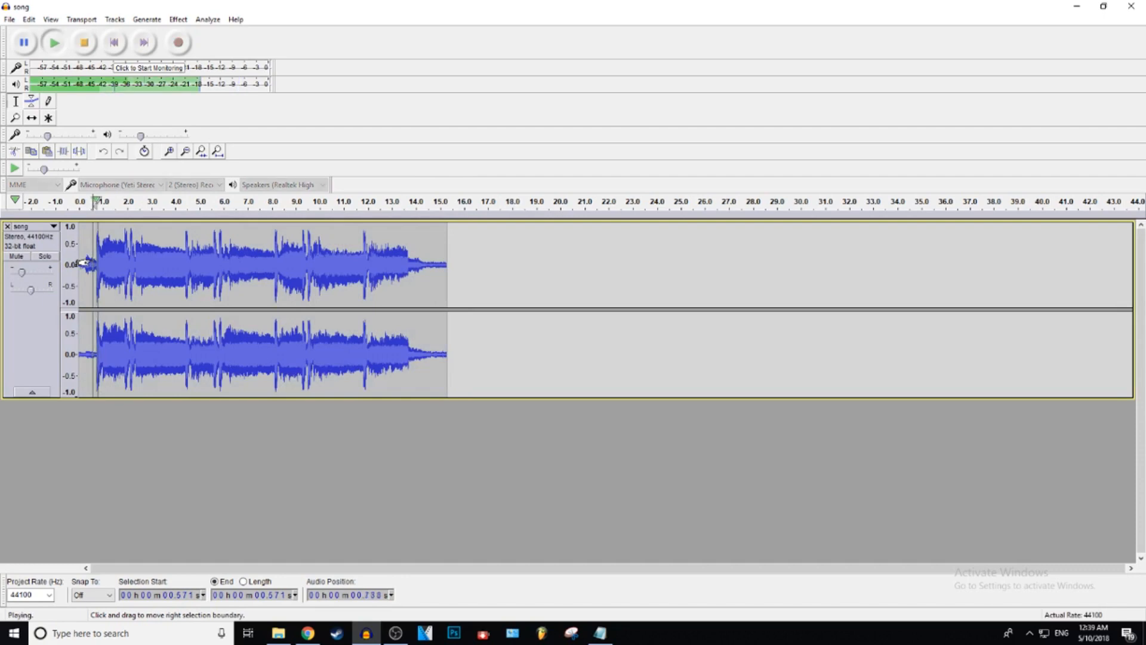
{"action": "key", "text": "space"}
{"action": "left_click_drag", "start_coordinate": [24, 274], "coordinate": [29, 274]}
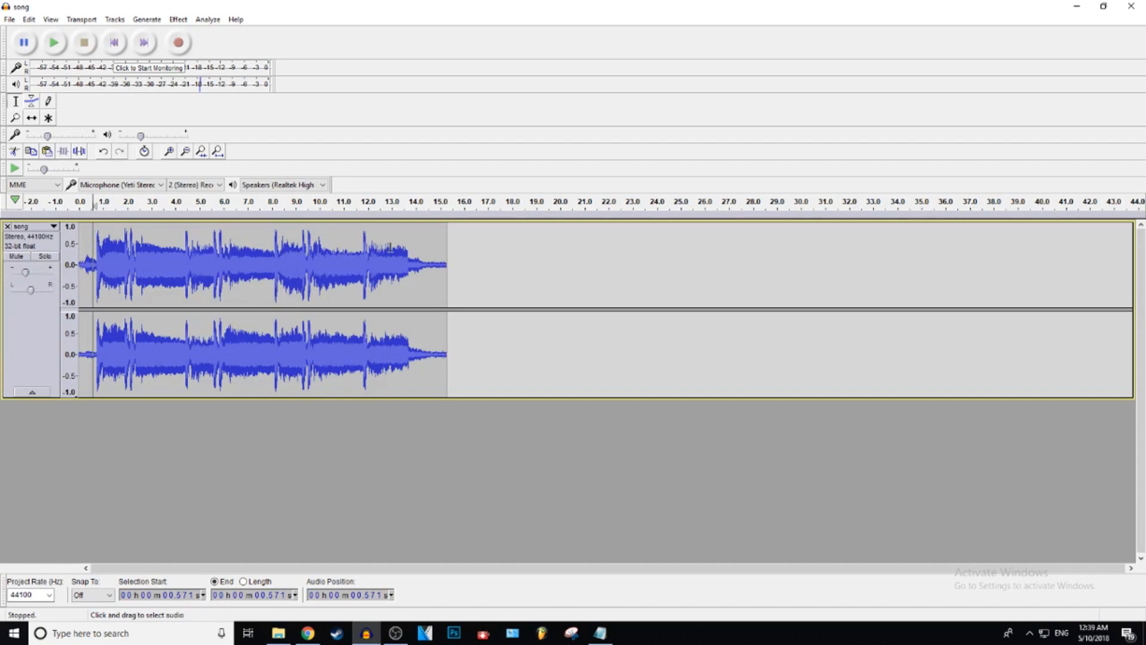
Step: Start Equalization on the whole clip and choose the unnamed curve
{"action": "left_click_drag", "start_coordinate": [446, 256], "coordinate": [78, 263]}
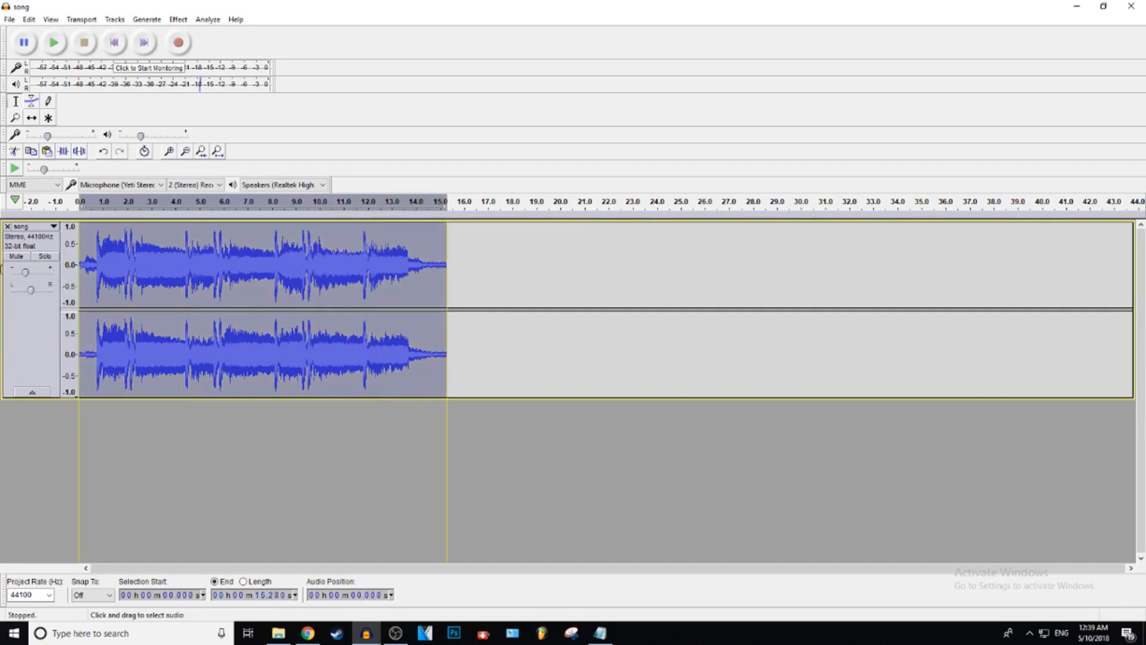
{"action": "left_click", "coordinate": [178, 19]}
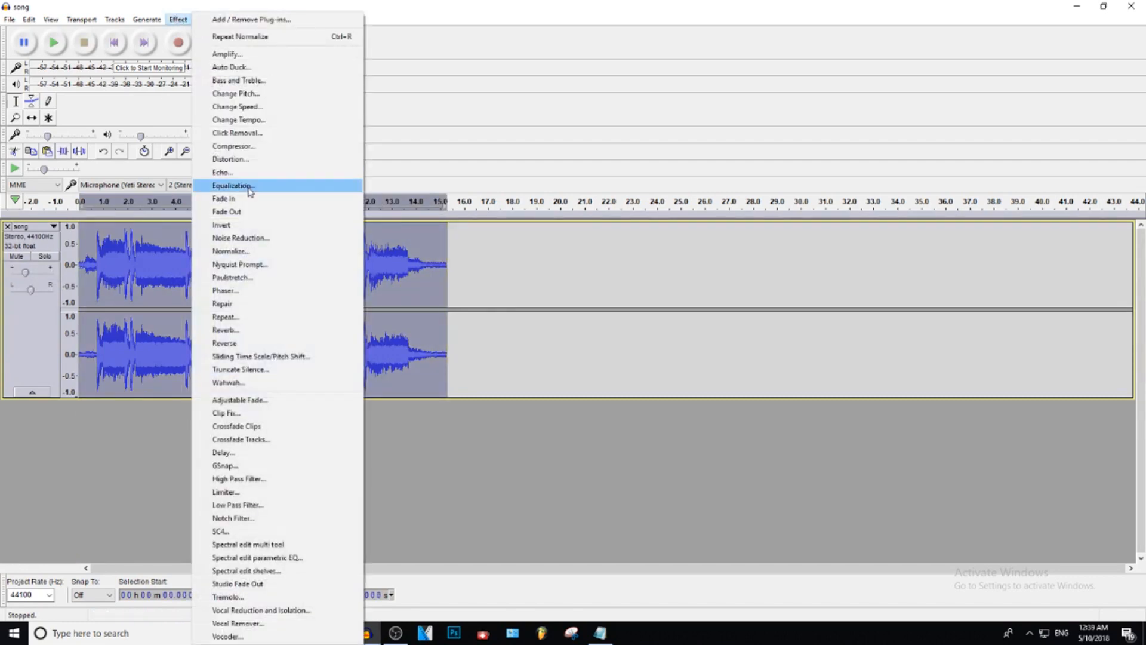
{"action": "left_click", "coordinate": [233, 186]}
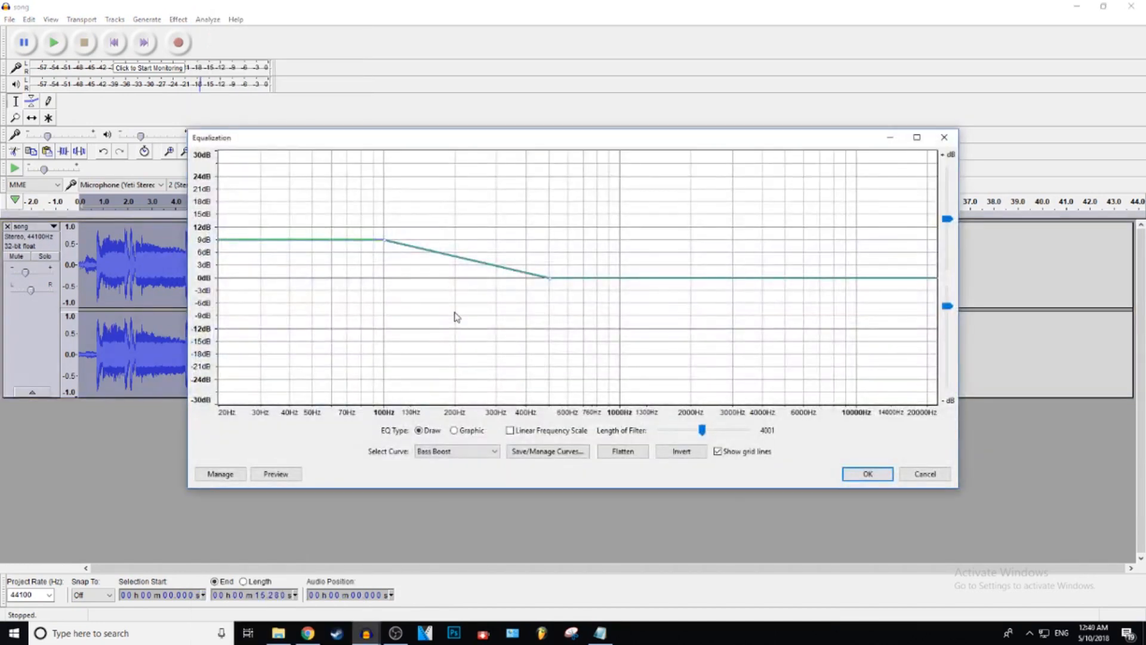
{"action": "left_click", "coordinate": [465, 455]}
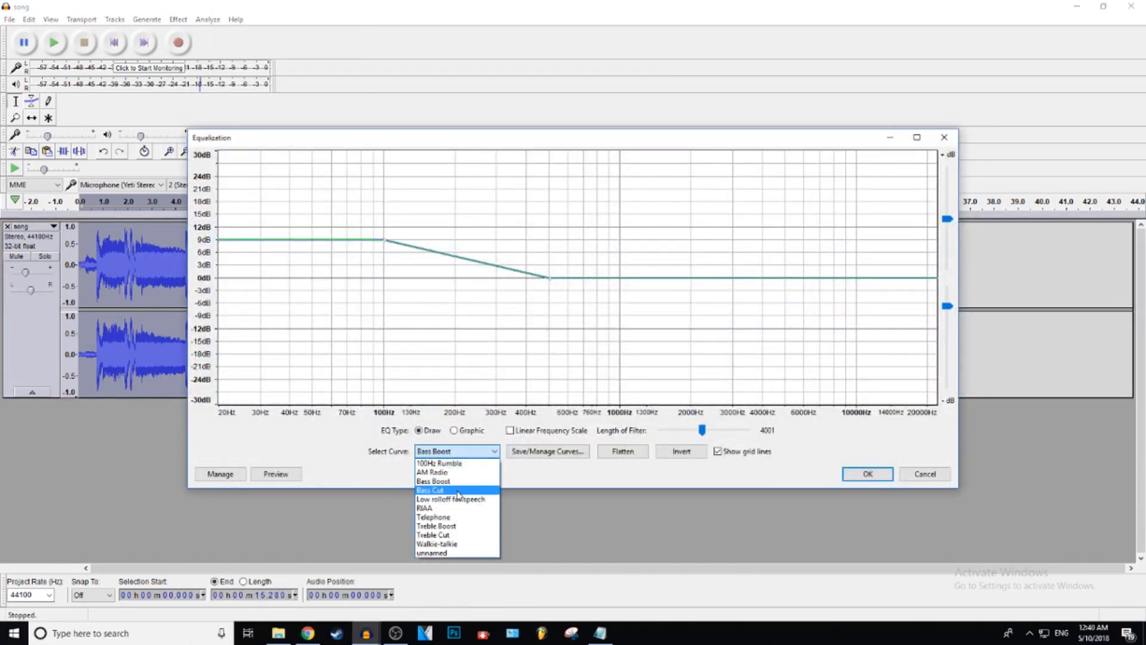
{"action": "left_click", "coordinate": [457, 553]}
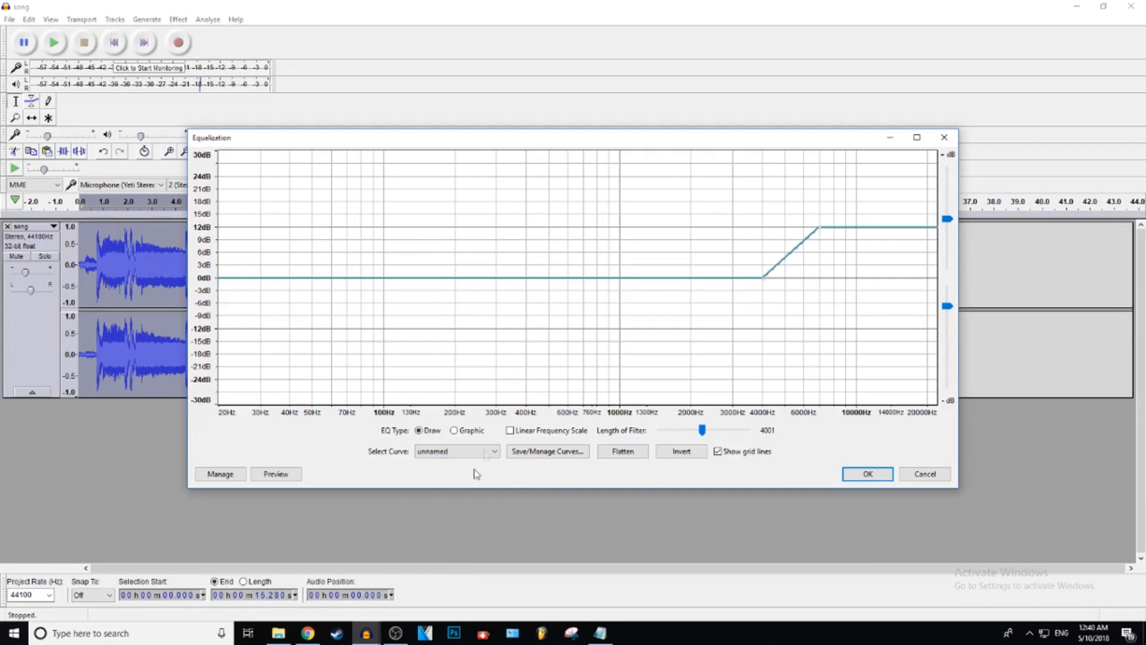
Step: Lower the curve's treble point to 0 dB near 8000 Hz and preview the flat response
{"action": "left_click_drag", "start_coordinate": [821, 233], "coordinate": [837, 281]}
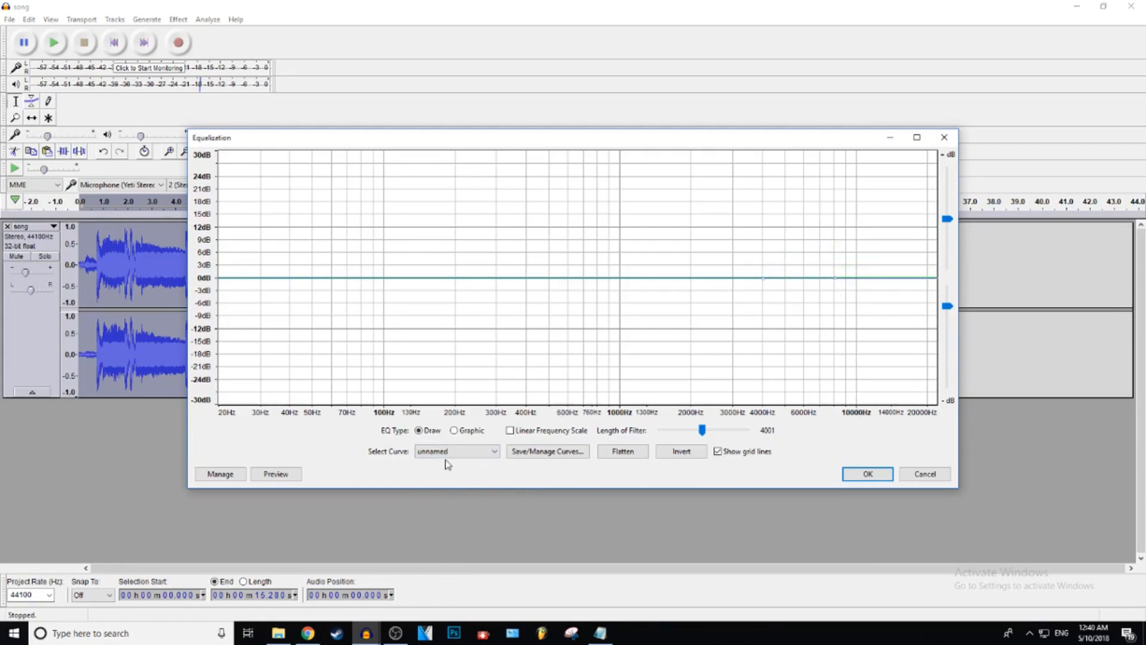
{"action": "left_click", "coordinate": [267, 478]}
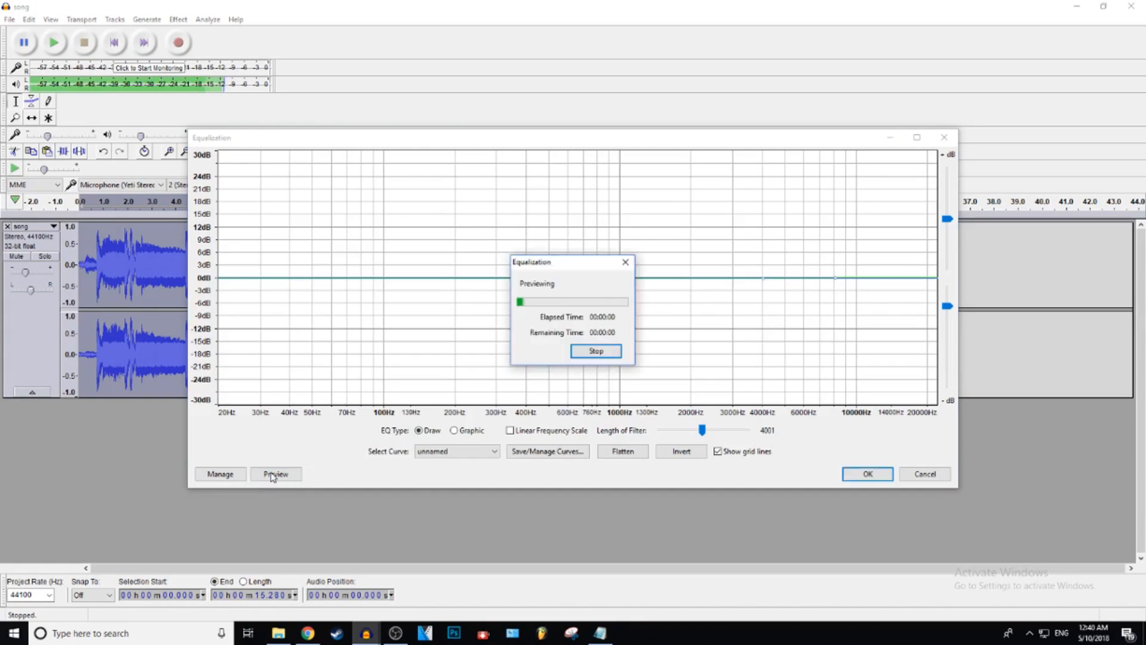
{"action": "left_click", "coordinate": [625, 261]}
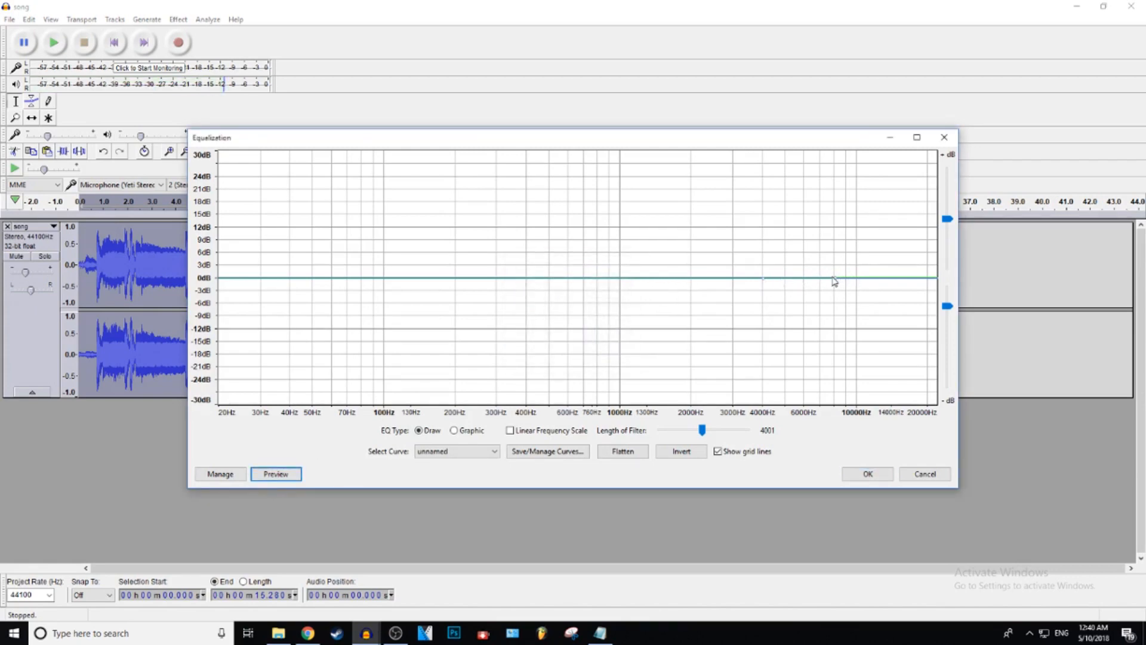
Step: Raise the curve's treble point near 8000 Hz to about 30 dB and preview the sound
{"action": "left_click_drag", "start_coordinate": [834, 282], "coordinate": [838, 155]}
{"action": "left_click", "coordinate": [287, 478]}
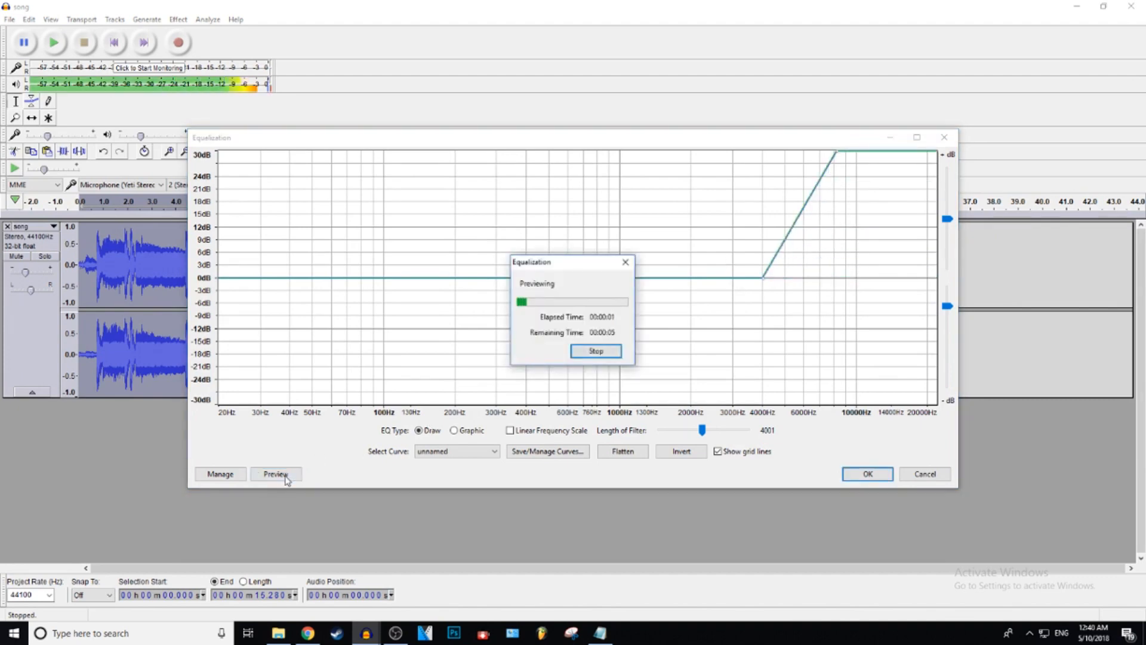
{"action": "left_click", "coordinate": [625, 261]}
Step: Move the curve's treble point to about 6 dB near 10000 Hz, add a bass point at about 6 dB near 35 Hz, and preview the sound
{"action": "left_click_drag", "start_coordinate": [837, 153], "coordinate": [857, 257]}
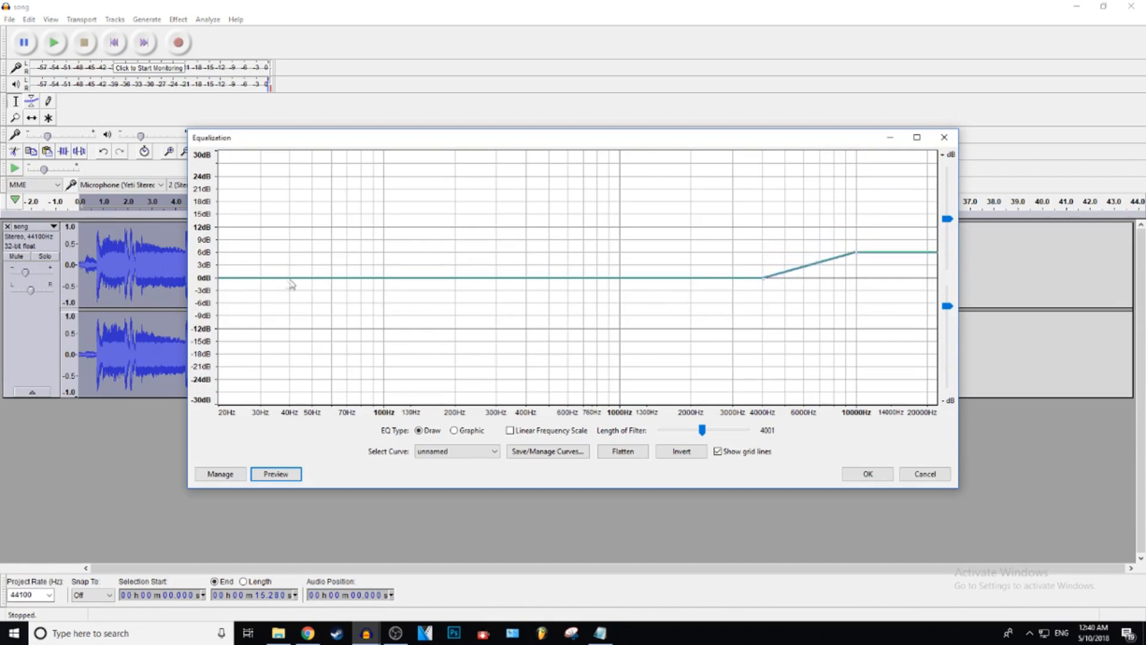
{"action": "left_click_drag", "start_coordinate": [287, 284], "coordinate": [274, 256]}
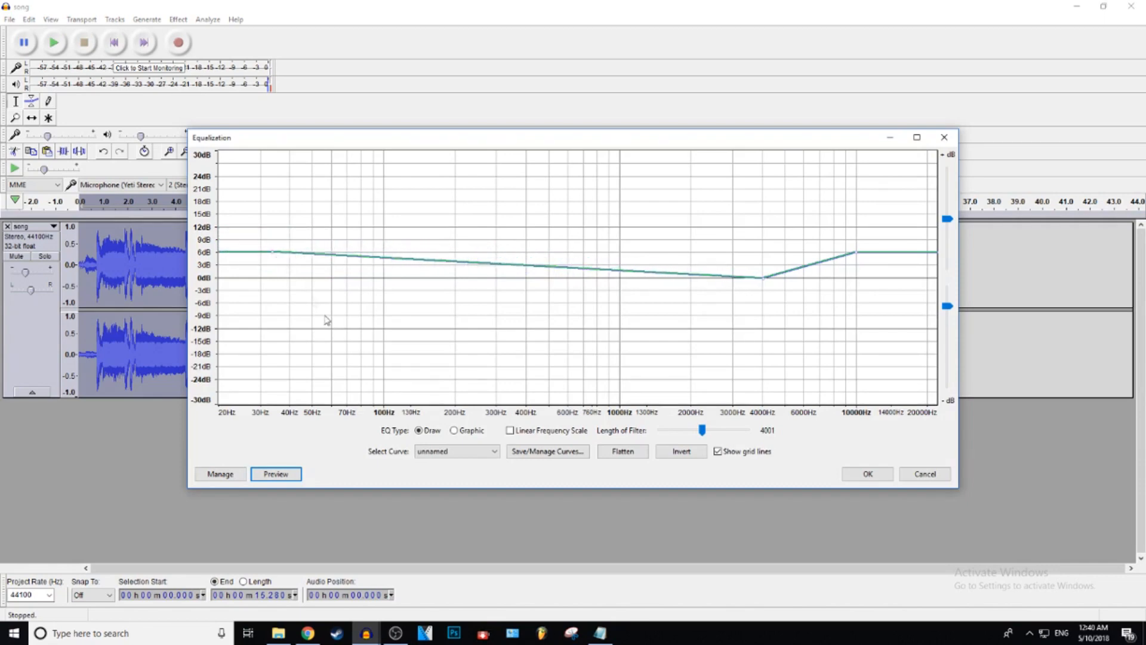
{"action": "left_click", "coordinate": [280, 477]}
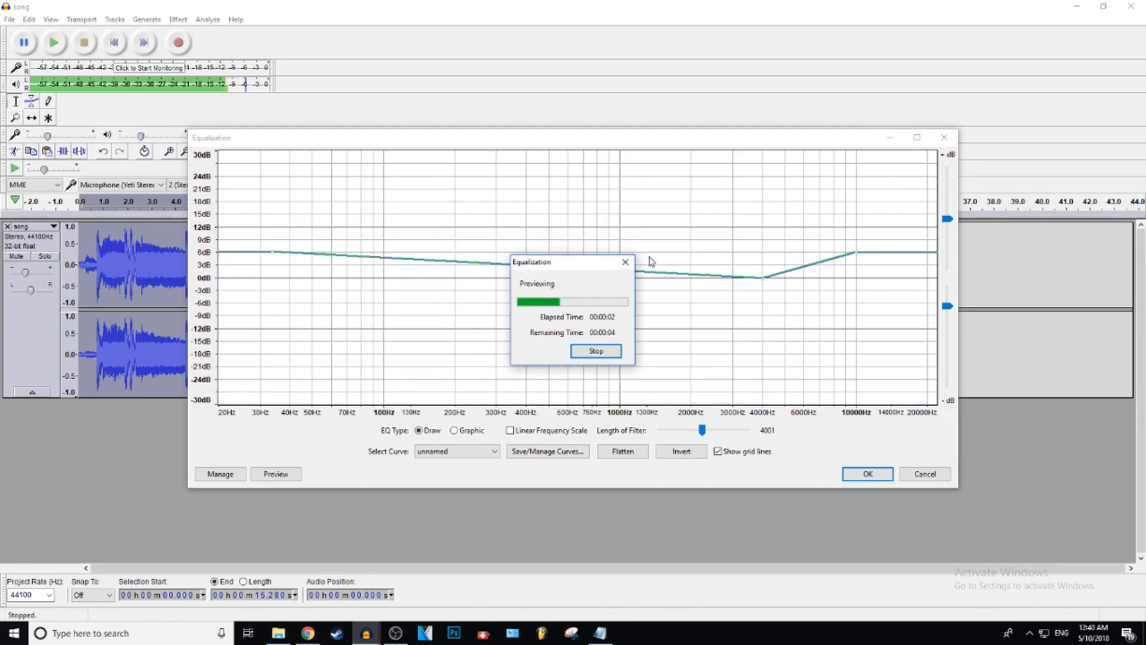
{"action": "left_click", "coordinate": [625, 263]}
Step: Try the curve's treble point near 10000 Hz at about 3 dB and at about -12 dB, previewing each setting
{"action": "left_click_drag", "start_coordinate": [856, 257], "coordinate": [857, 266]}
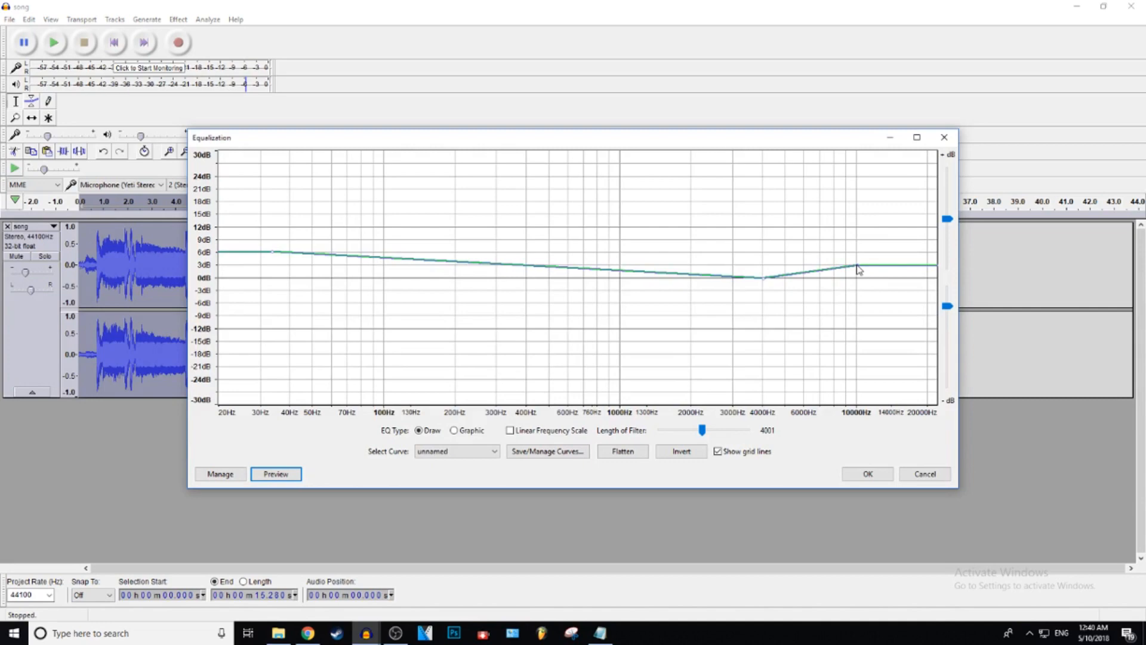
{"action": "left_click", "coordinate": [266, 474]}
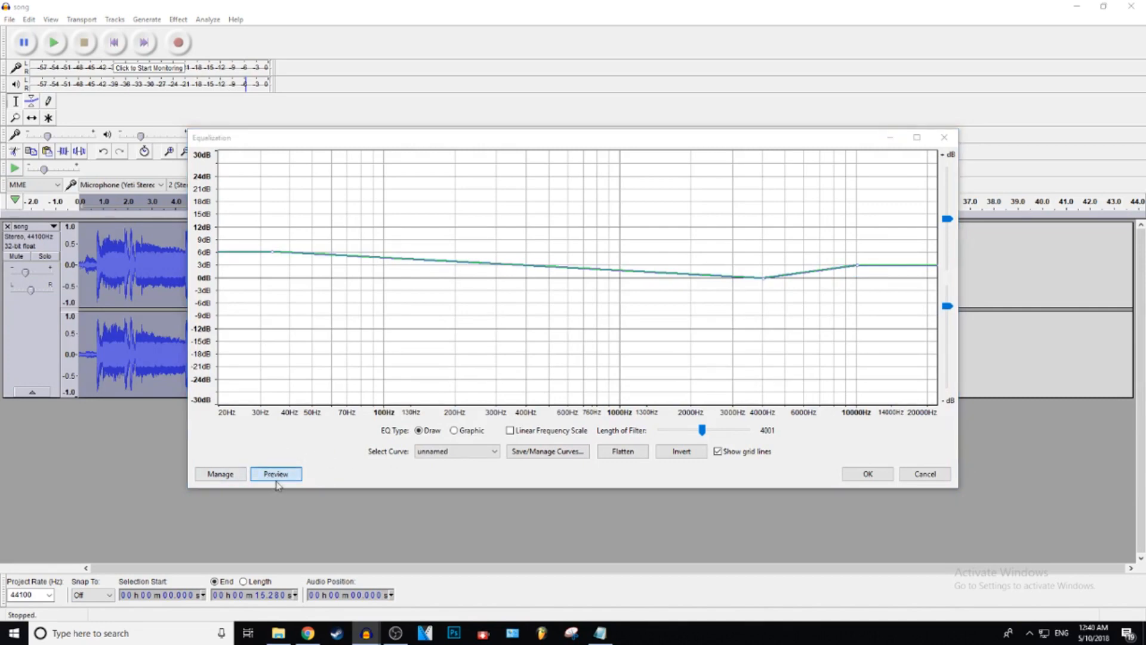
{"action": "left_click", "coordinate": [626, 263]}
{"action": "left_click_drag", "start_coordinate": [852, 265], "coordinate": [858, 330]}
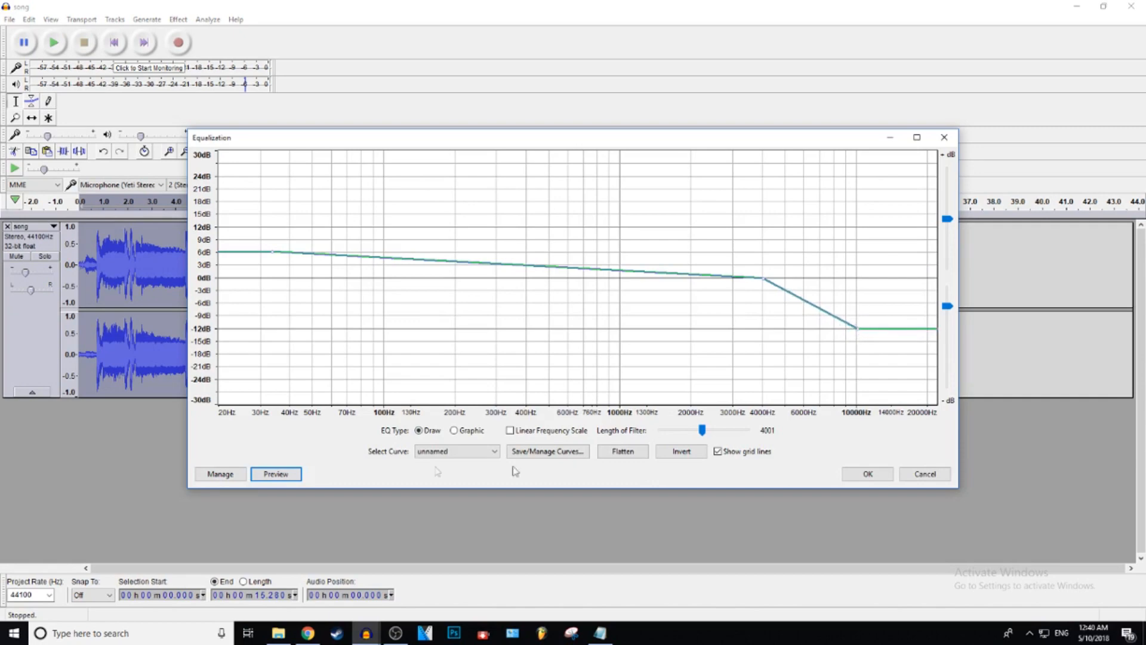
{"action": "left_click", "coordinate": [275, 474]}
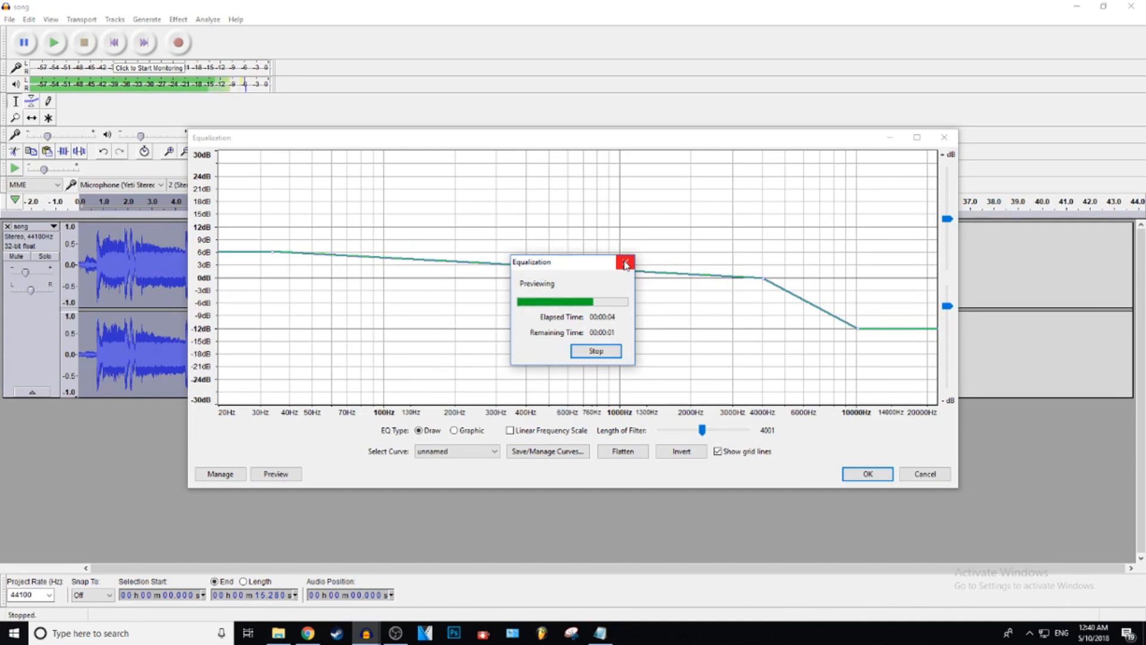
{"action": "left_click", "coordinate": [625, 262]}
Step: Compare the treble point near 10000 Hz at about 8 dB and at about -6 dB by previewing both
{"action": "left_click_drag", "start_coordinate": [858, 327], "coordinate": [856, 244]}
{"action": "left_click", "coordinate": [280, 473]}
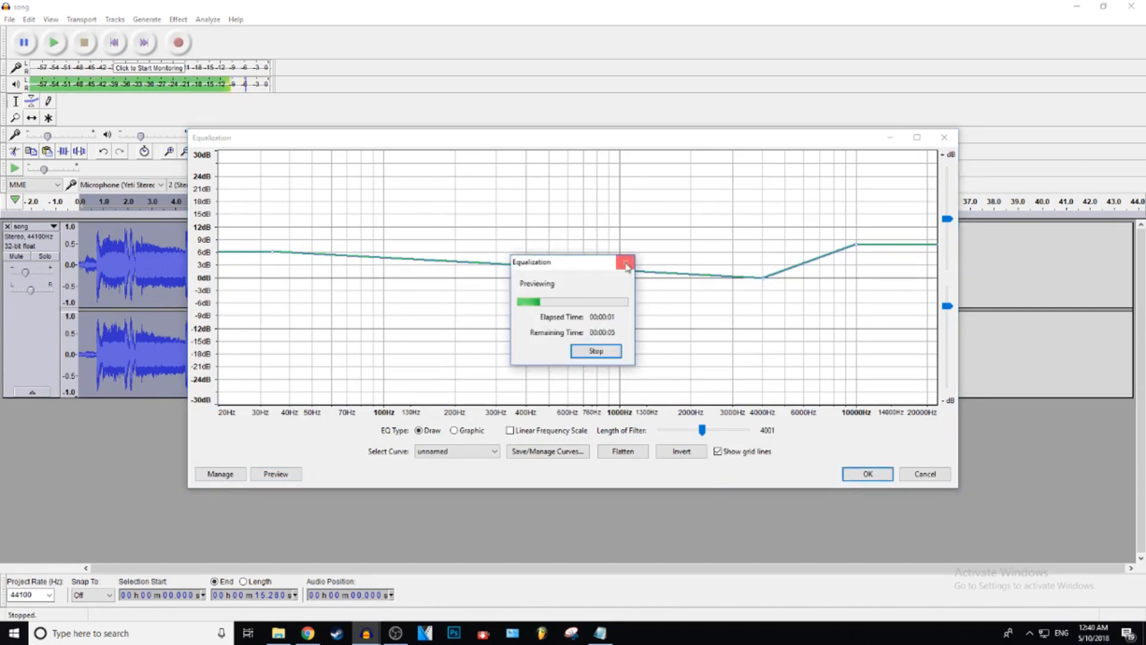
{"action": "left_click", "coordinate": [625, 262]}
{"action": "left_click_drag", "start_coordinate": [858, 250], "coordinate": [858, 308]}
{"action": "left_click", "coordinate": [270, 474]}
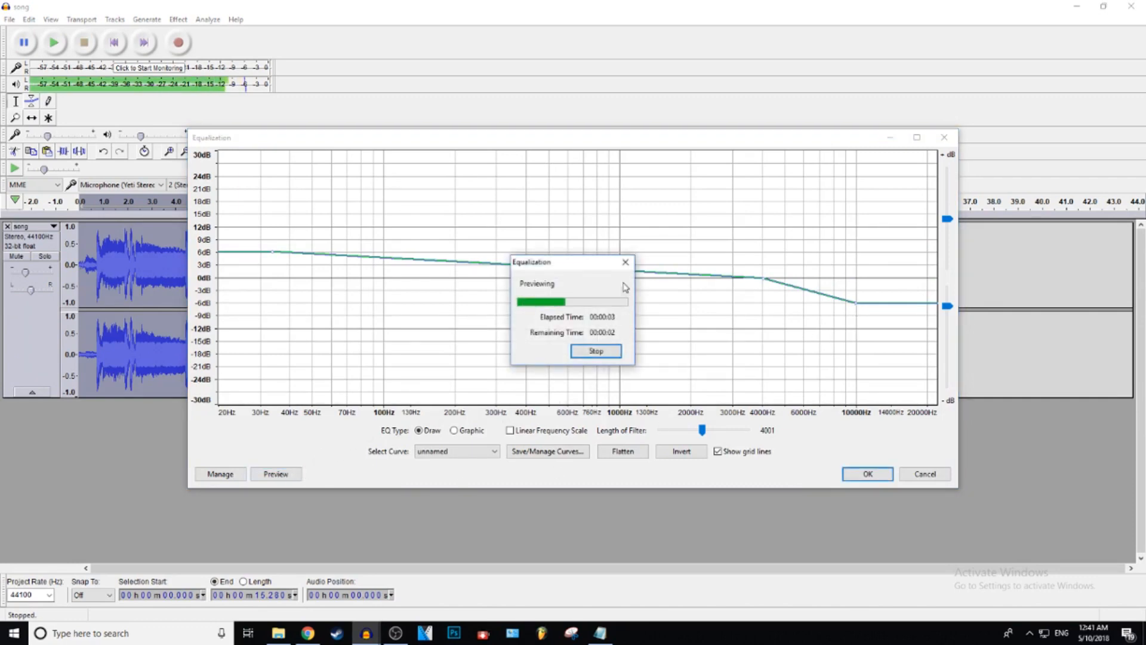
{"action": "left_click", "coordinate": [627, 264]}
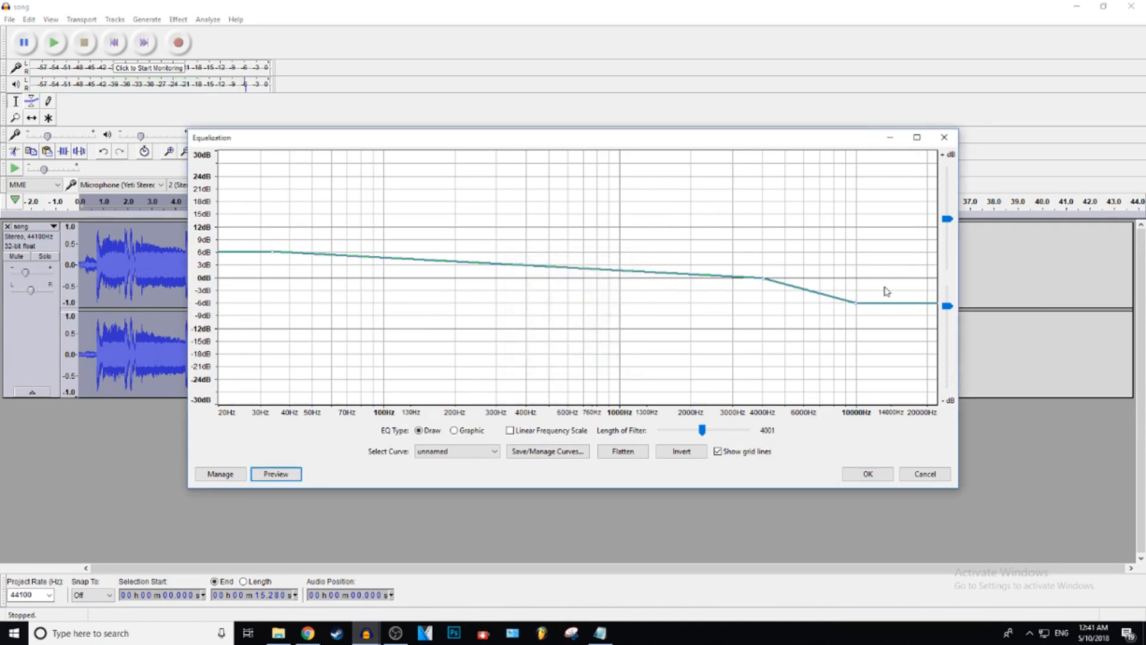
Step: Lower the treble point near 10000 Hz to about -12 dB, preview the sound and apply the equalization to the clip
{"action": "left_click_drag", "start_coordinate": [858, 307], "coordinate": [857, 328]}
{"action": "left_click", "coordinate": [273, 478]}
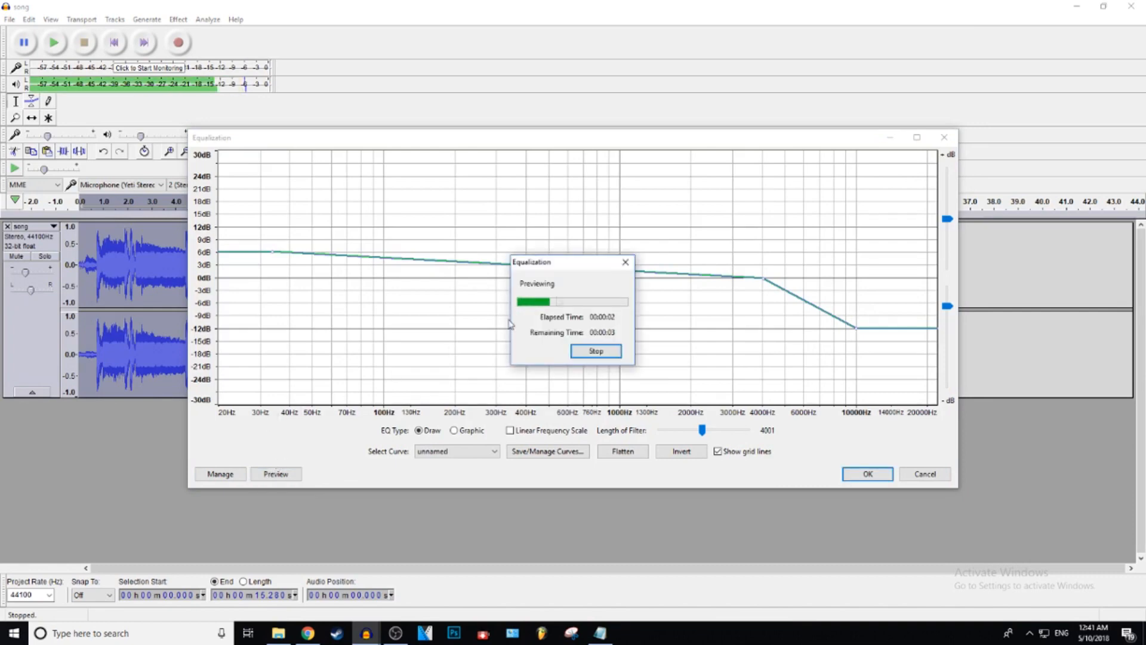
{"action": "left_click", "coordinate": [625, 262]}
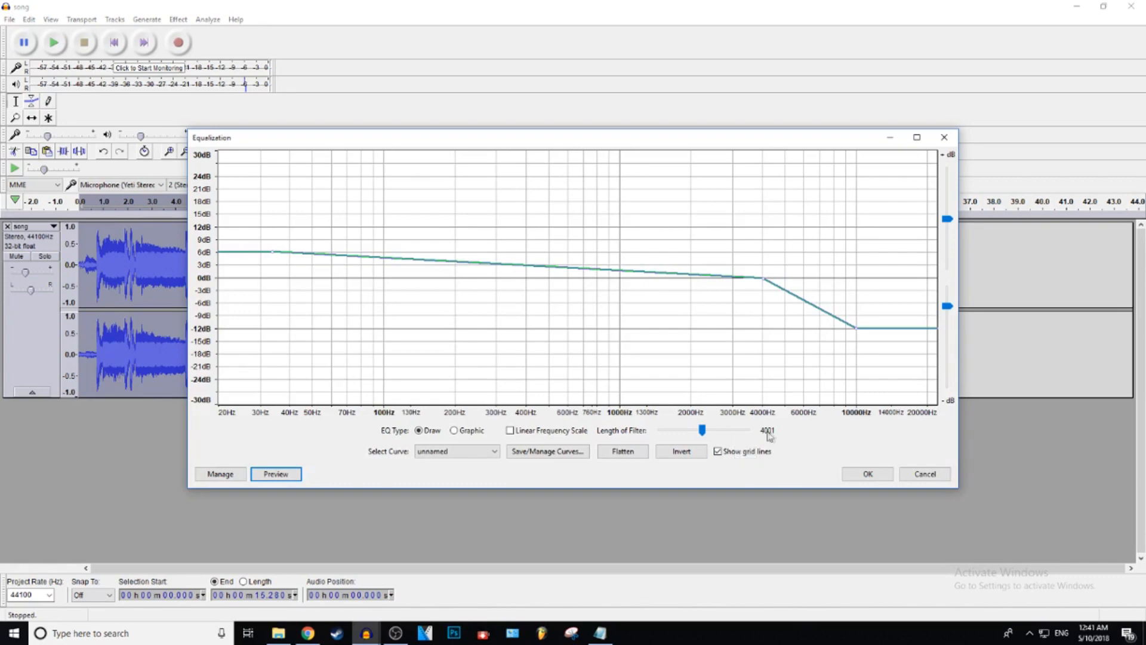
{"action": "left_click", "coordinate": [867, 474]}
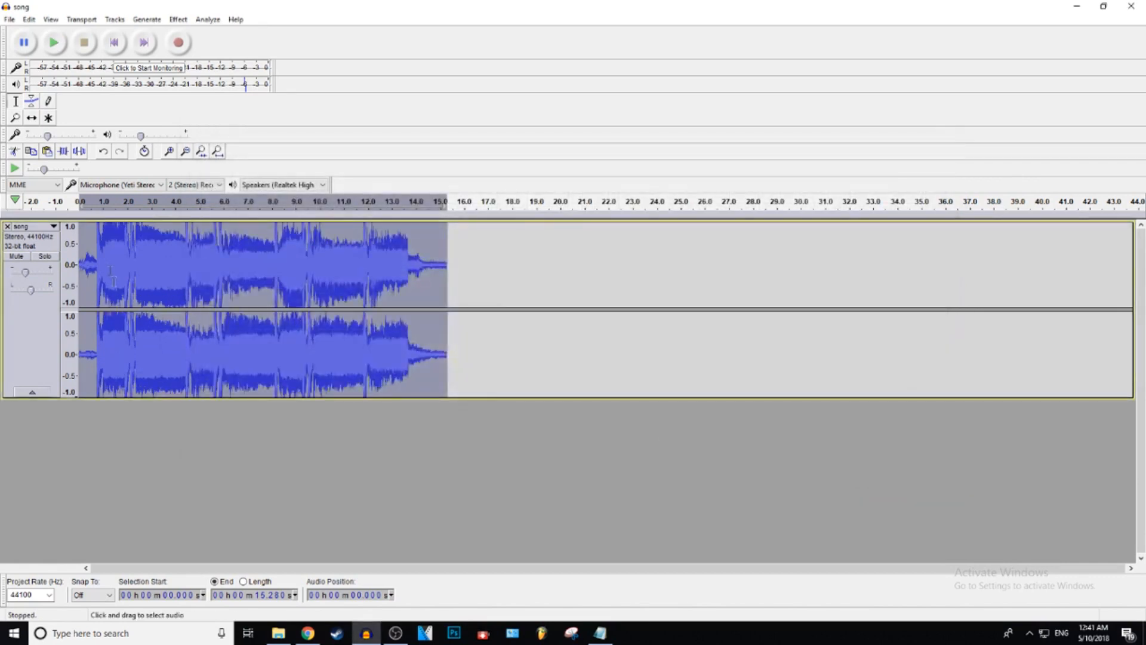
Step: Play the equalized clip from about 0.17 s for roughly six seconds and stop playback
{"action": "left_click", "coordinate": [84, 251]}
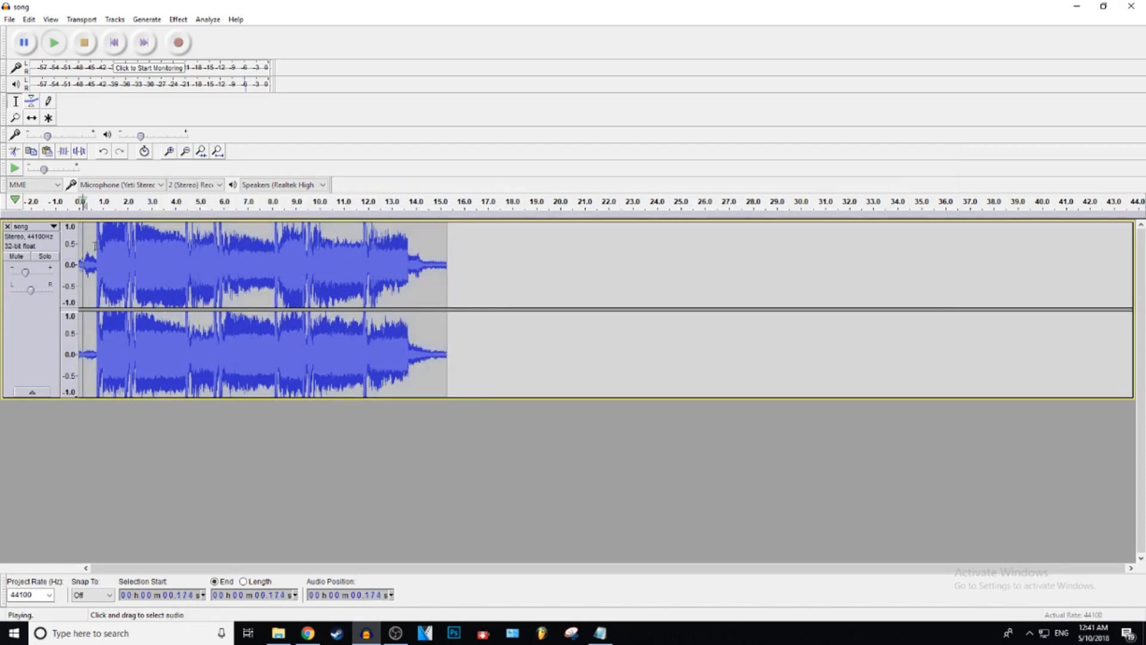
{"action": "key", "text": "space"}
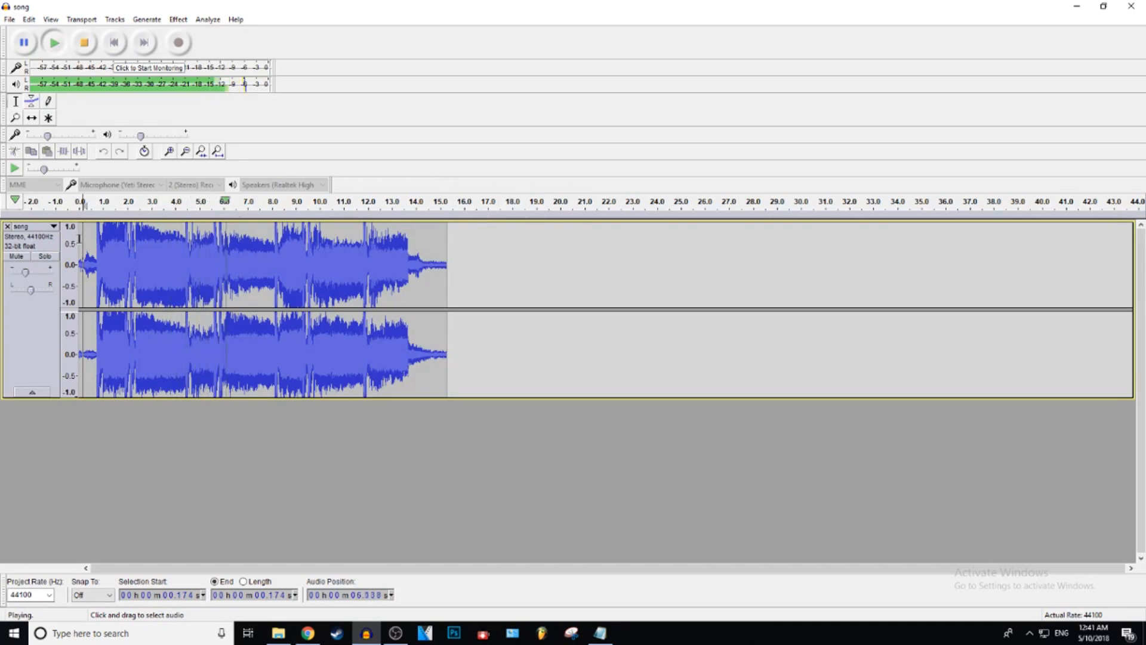
{"action": "key", "text": "space"}
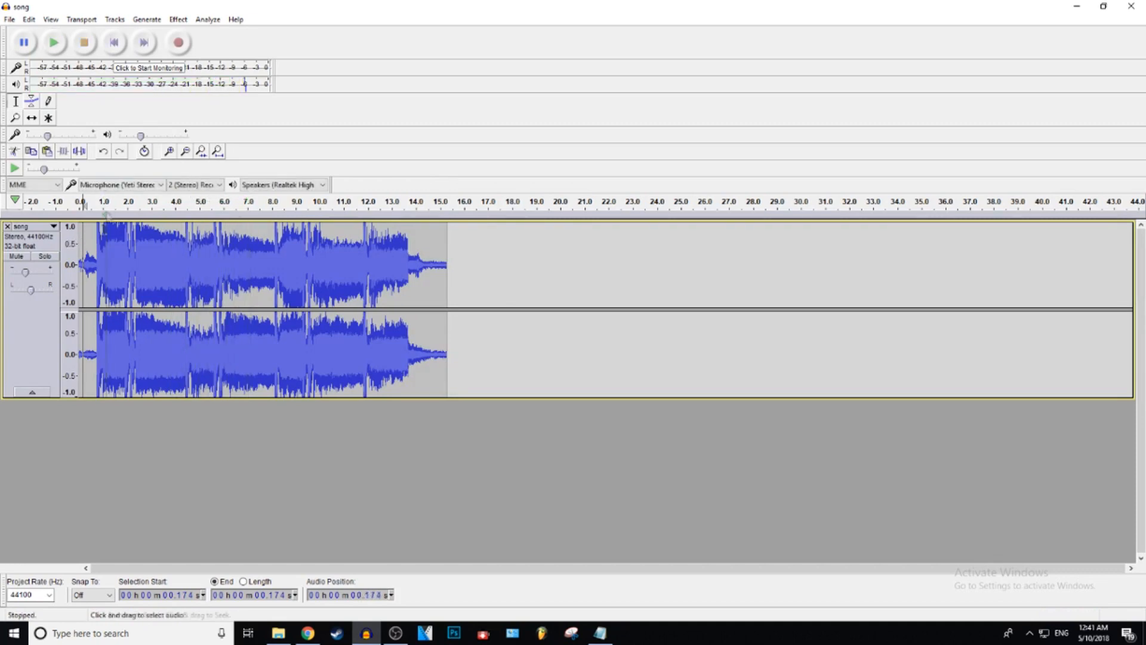